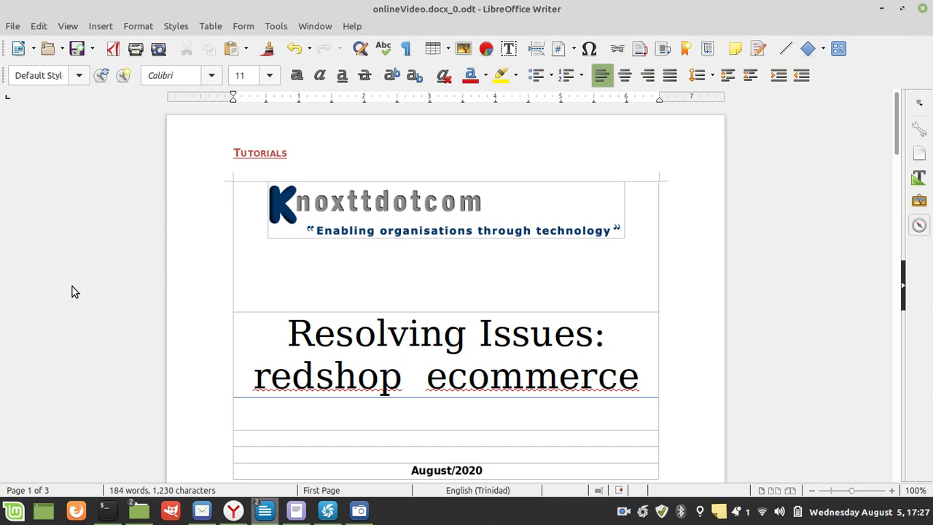
- Read the Overview section on page 2, examining what RedShop is and its list of features
{"action": "scroll", "coordinate": [73, 291], "scroll_direction": "down", "scroll_amount": 15}
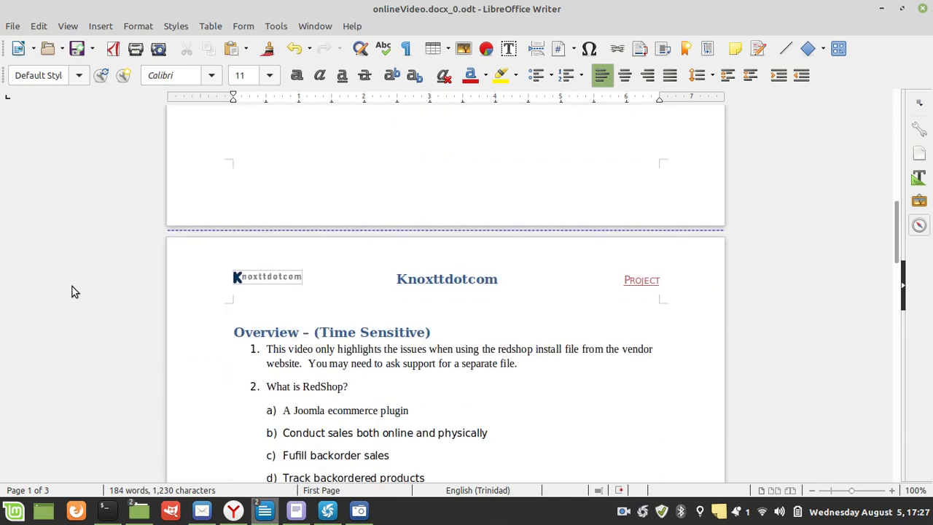
{"action": "scroll", "coordinate": [73, 291], "scroll_direction": "down", "scroll_amount": 4}
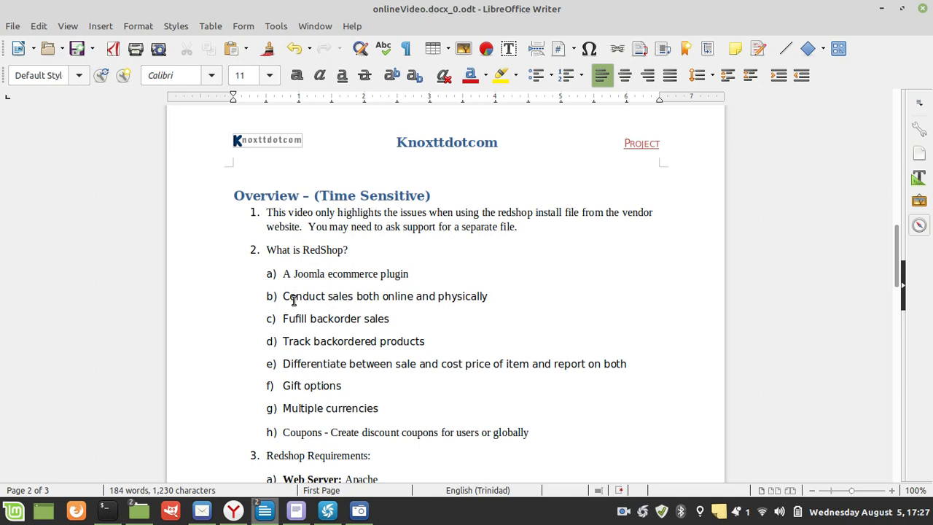
{"action": "left_click_drag", "start_coordinate": [294, 299], "coordinate": [488, 299]}
{"action": "left_click", "coordinate": [313, 322]}
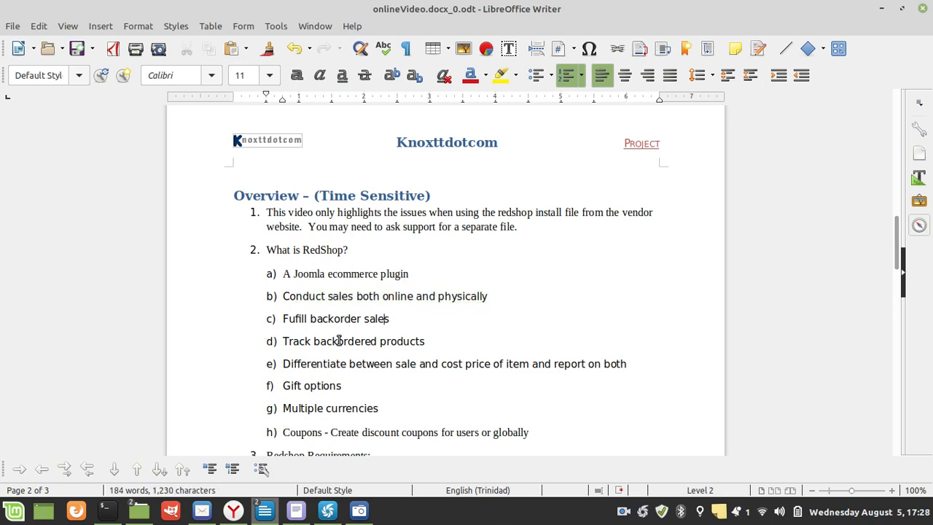
{"action": "left_click_drag", "start_coordinate": [397, 321], "coordinate": [281, 318]}
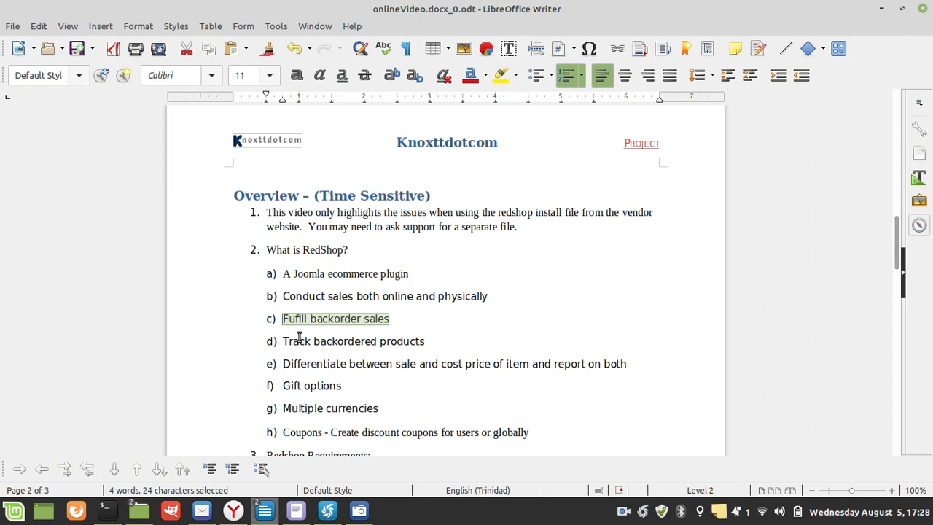
{"action": "left_click", "coordinate": [406, 319]}
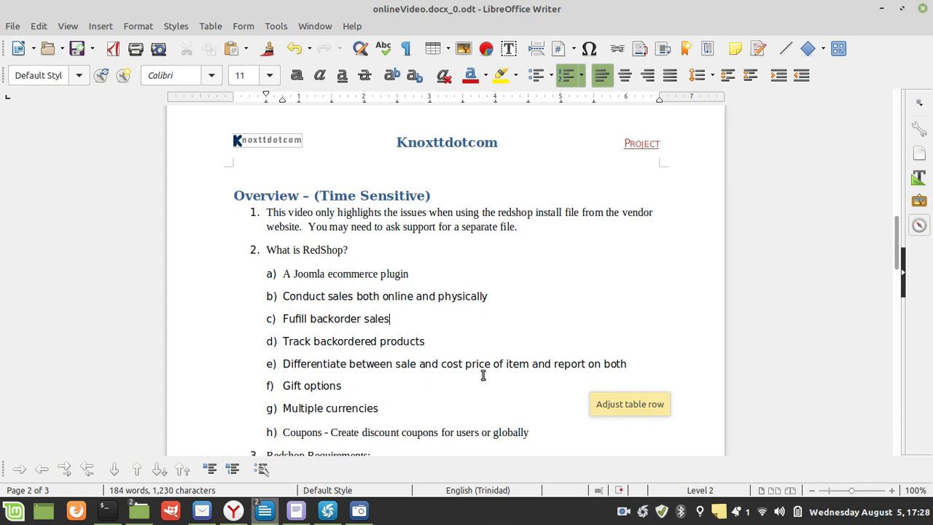
{"action": "scroll", "coordinate": [417, 366], "scroll_direction": "down", "scroll_amount": 2}
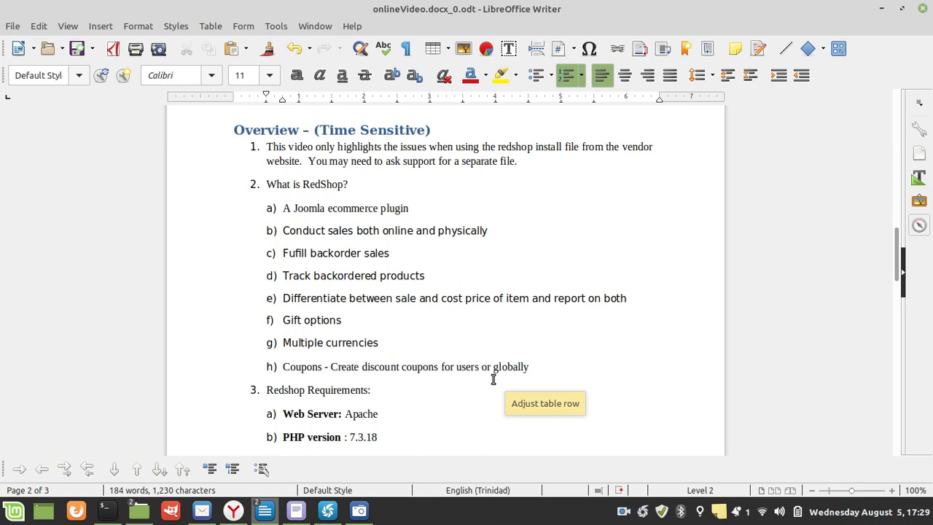
{"action": "scroll", "coordinate": [389, 306], "scroll_direction": "down", "scroll_amount": 5}
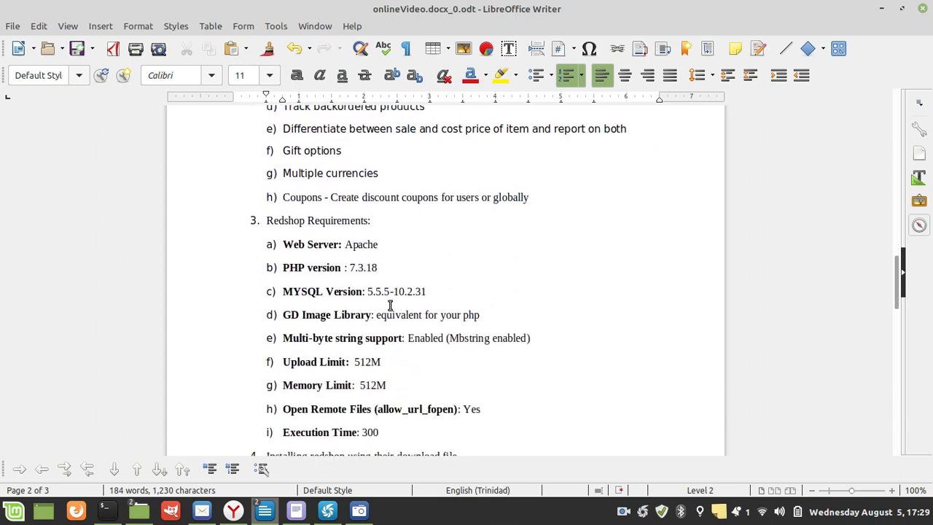
{"action": "scroll", "coordinate": [390, 306], "scroll_direction": "up", "scroll_amount": 6}
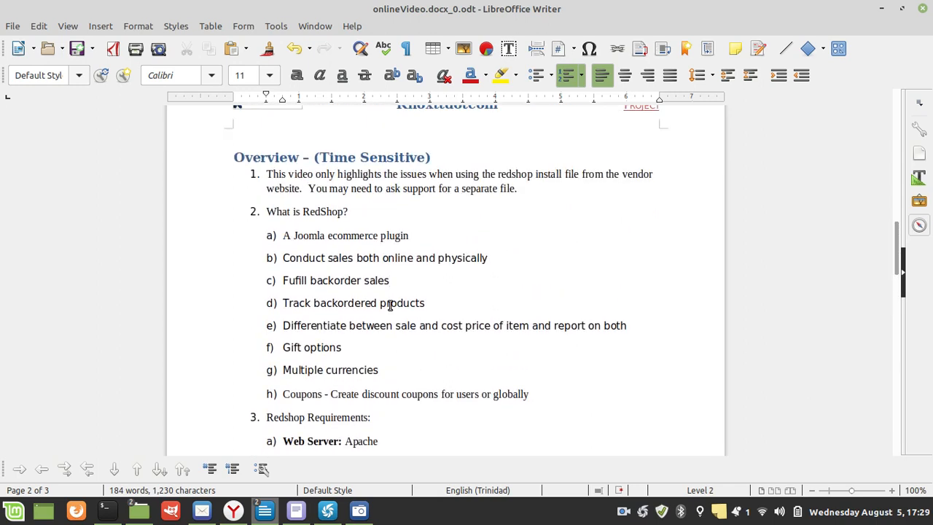
- Examine the Redshop requirements, the installation topics and the md5sums of the site and support install files
{"action": "scroll", "coordinate": [390, 306], "scroll_direction": "down", "scroll_amount": 8}
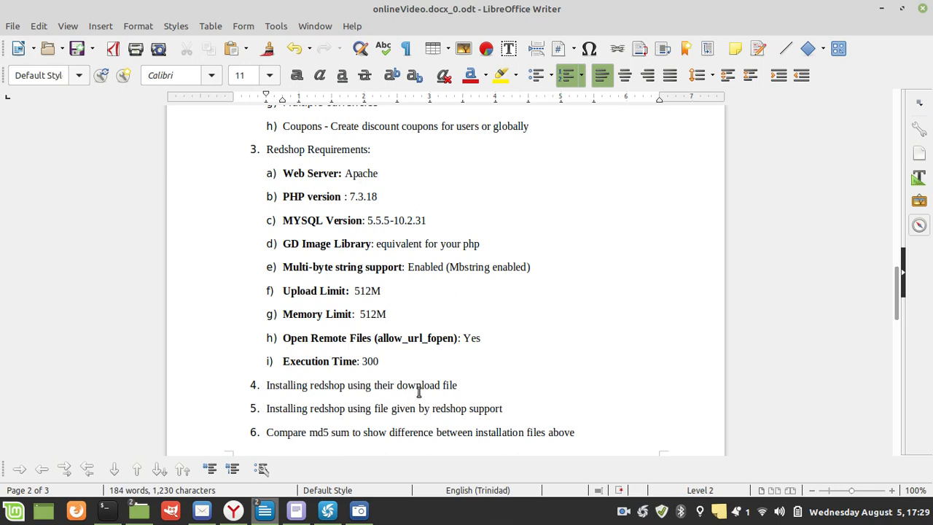
{"action": "scroll", "coordinate": [436, 291], "scroll_direction": "down", "scroll_amount": 1}
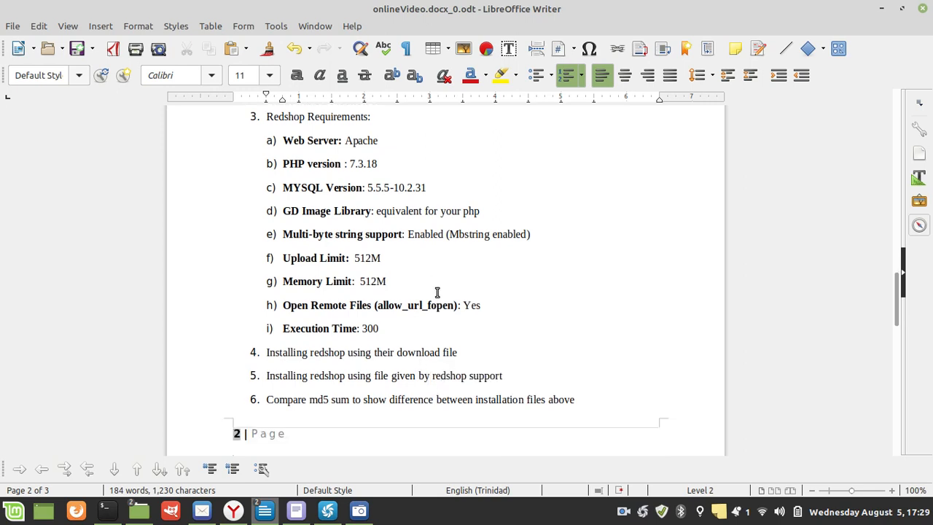
{"action": "scroll", "coordinate": [437, 292], "scroll_direction": "down", "scroll_amount": 3}
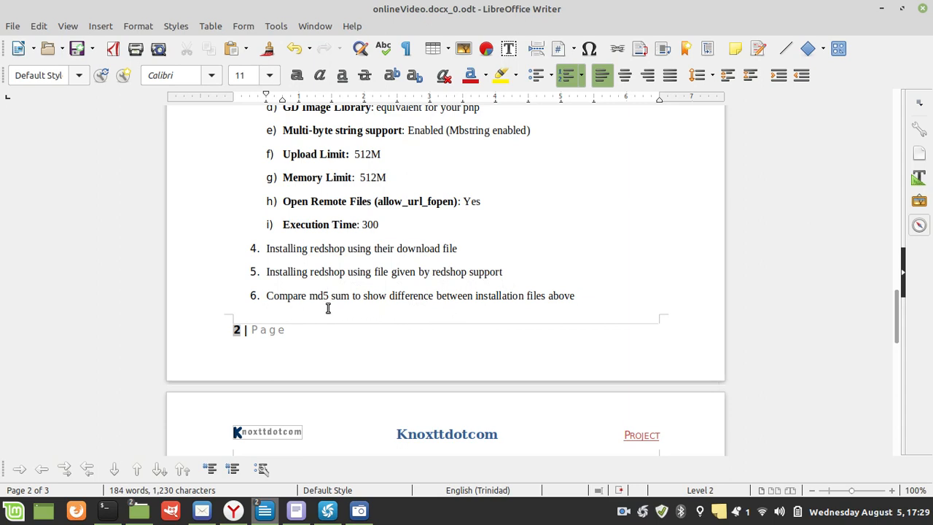
{"action": "scroll", "coordinate": [394, 297], "scroll_direction": "down", "scroll_amount": 3}
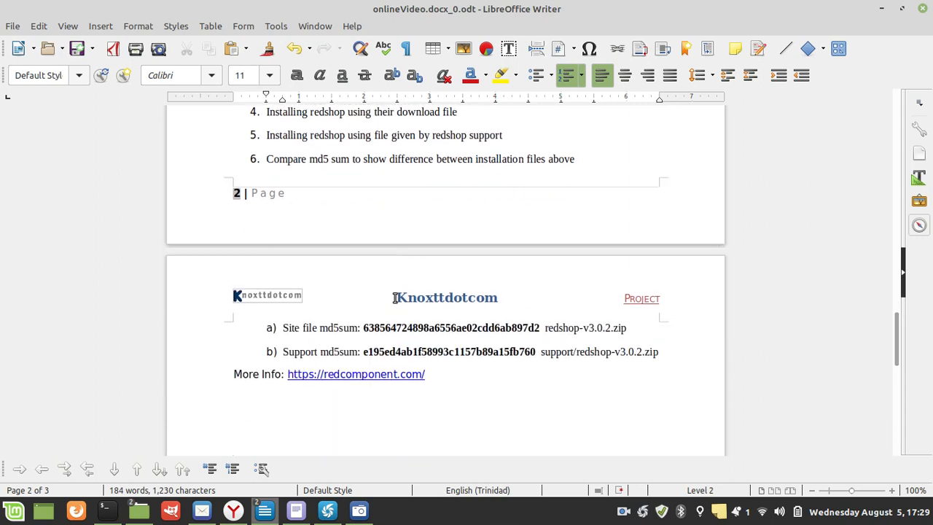
{"action": "scroll", "coordinate": [393, 298], "scroll_direction": "down", "scroll_amount": 2}
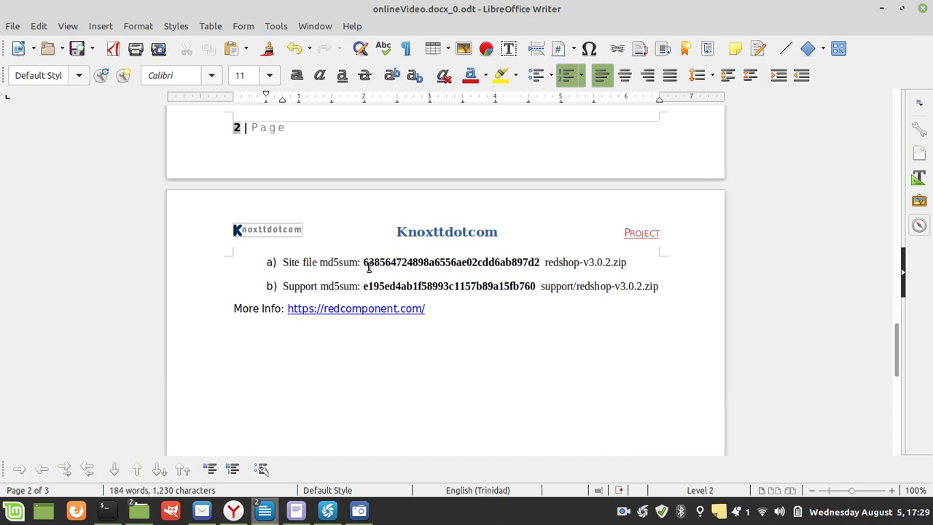
{"action": "left_click_drag", "start_coordinate": [361, 264], "coordinate": [541, 264]}
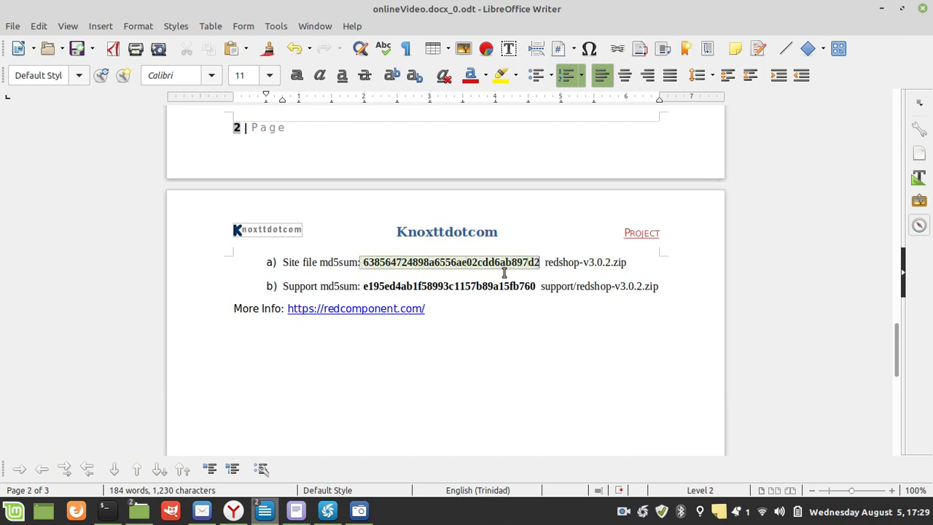
{"action": "left_click_drag", "start_coordinate": [363, 287], "coordinate": [537, 288]}
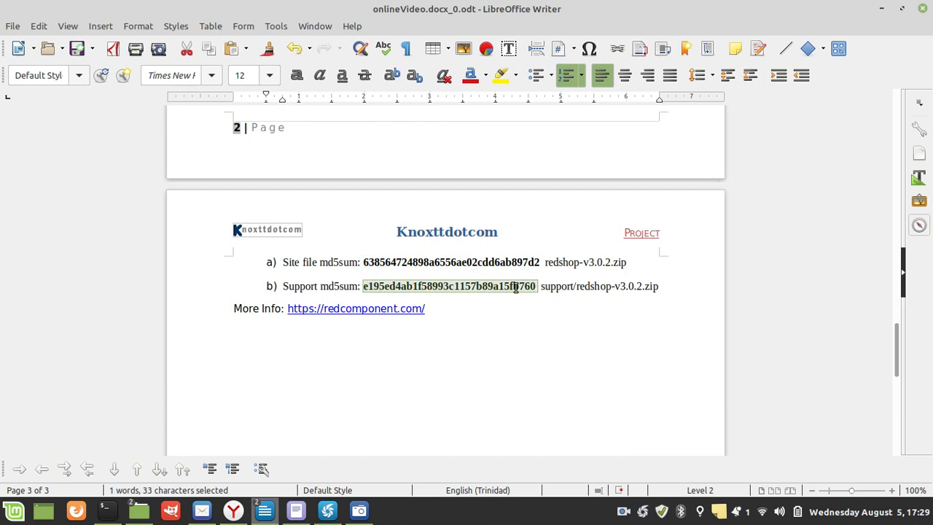
- Switch to Yandex Browser, download the free redSHOP package from the redCOMPONENT extension page and open the downloads list
{"action": "mouse_move", "coordinate": [233, 510]}
{"action": "left_click", "coordinate": [268, 491]}
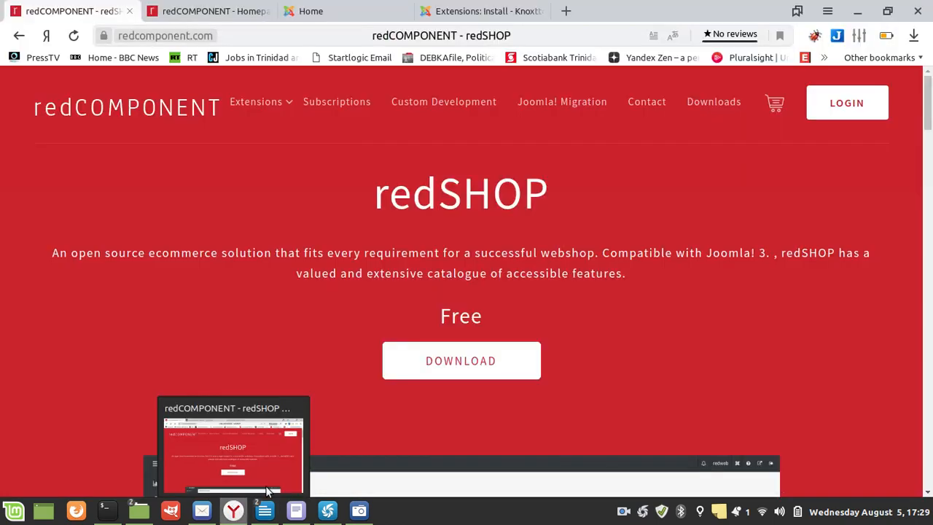
{"action": "left_click", "coordinate": [913, 36]}
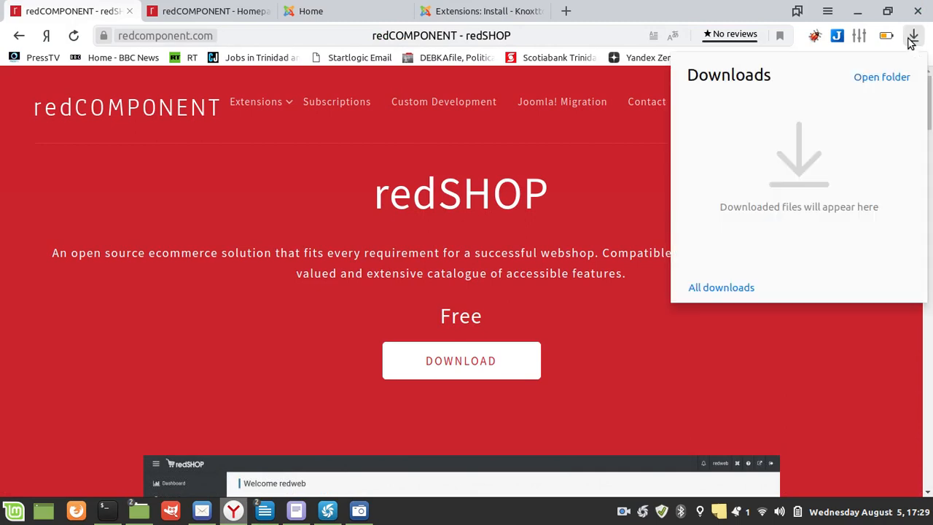
{"action": "left_click", "coordinate": [299, 173]}
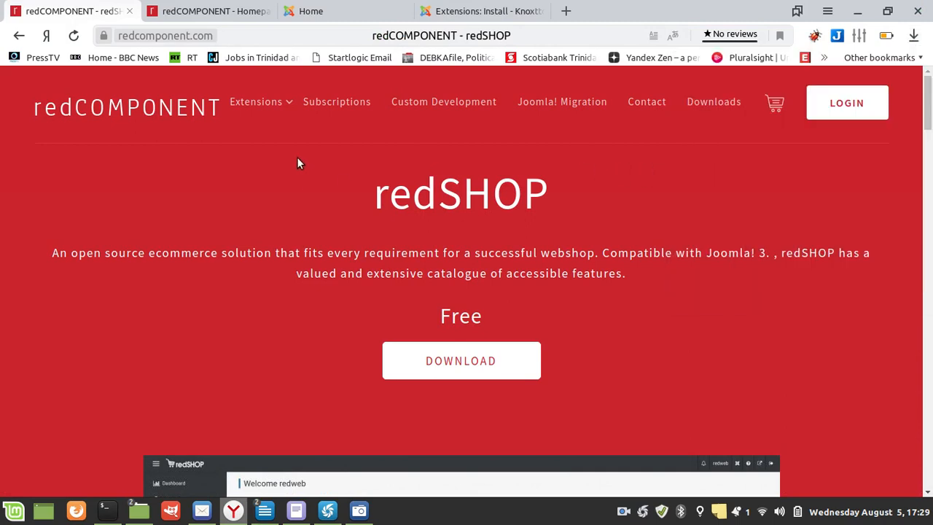
{"action": "left_click", "coordinate": [315, 36]}
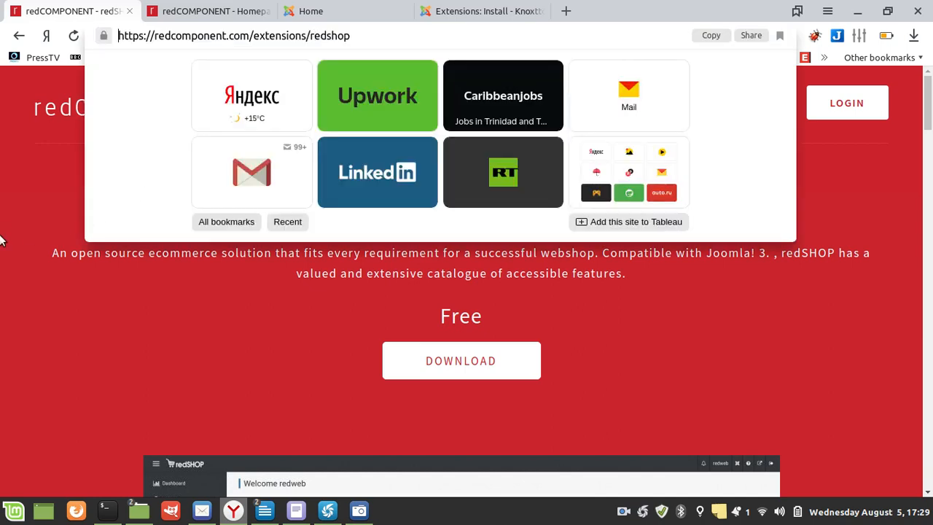
{"action": "left_click", "coordinate": [329, 365]}
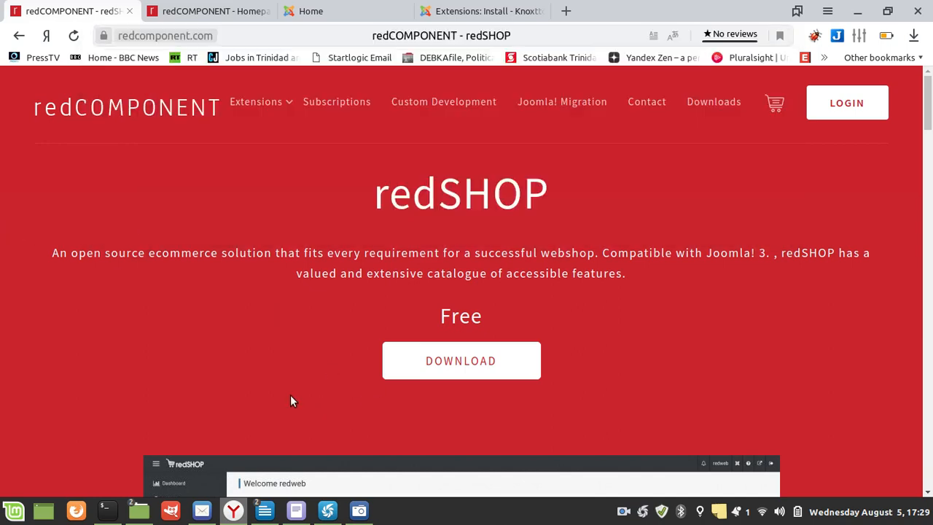
{"action": "left_click", "coordinate": [438, 361]}
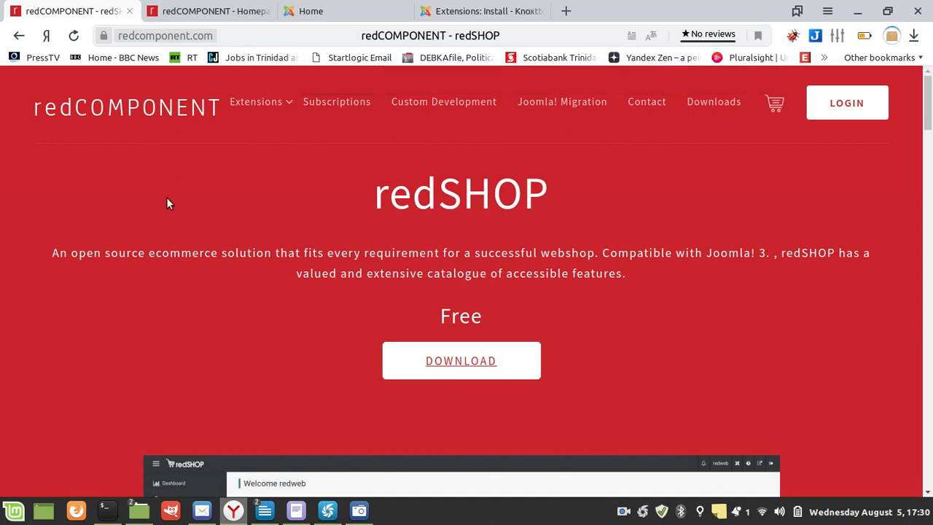
{"action": "left_click", "coordinate": [913, 37]}
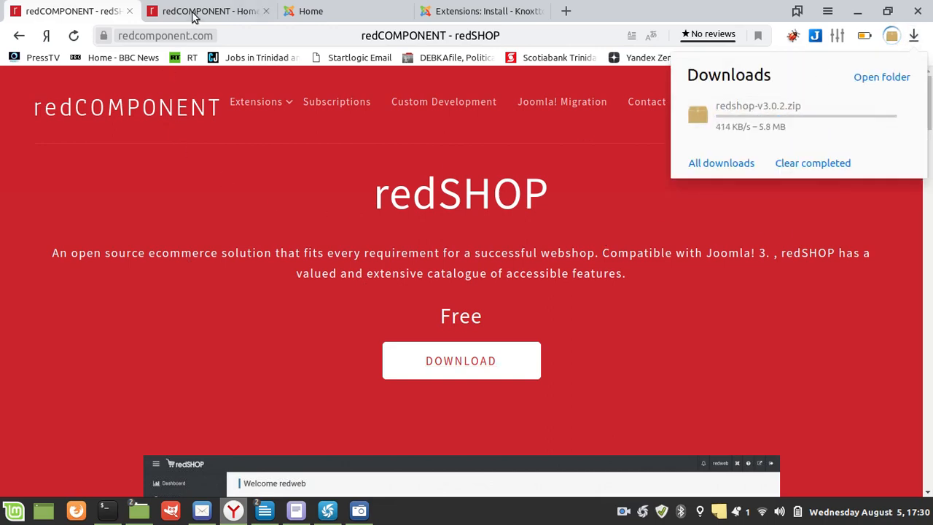
- Look over the redCOMPONENT homepage and its featured products, and check the progress of the redshop-v3.0.2.zip download
{"action": "left_click", "coordinate": [194, 13]}
{"action": "left_click", "coordinate": [310, 37]}
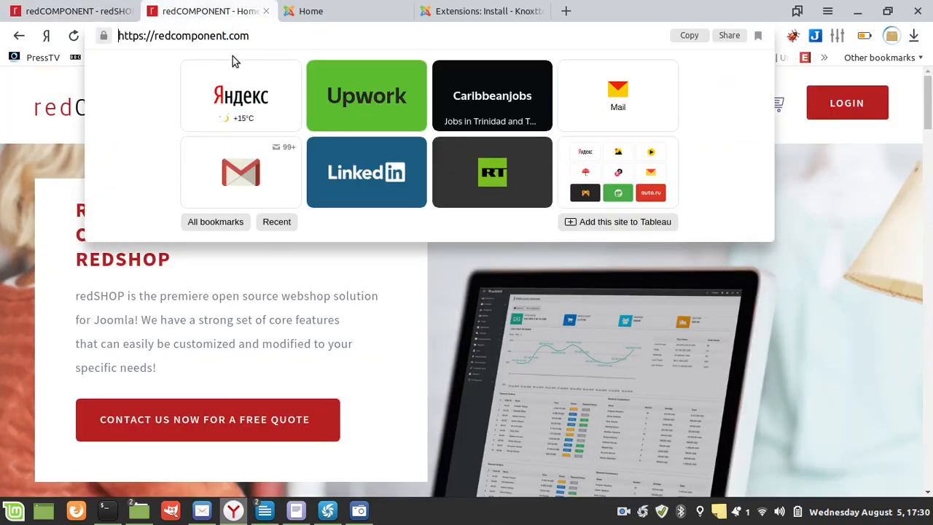
{"action": "left_click", "coordinate": [7, 227]}
{"action": "scroll", "coordinate": [108, 297], "scroll_direction": "down", "scroll_amount": 10}
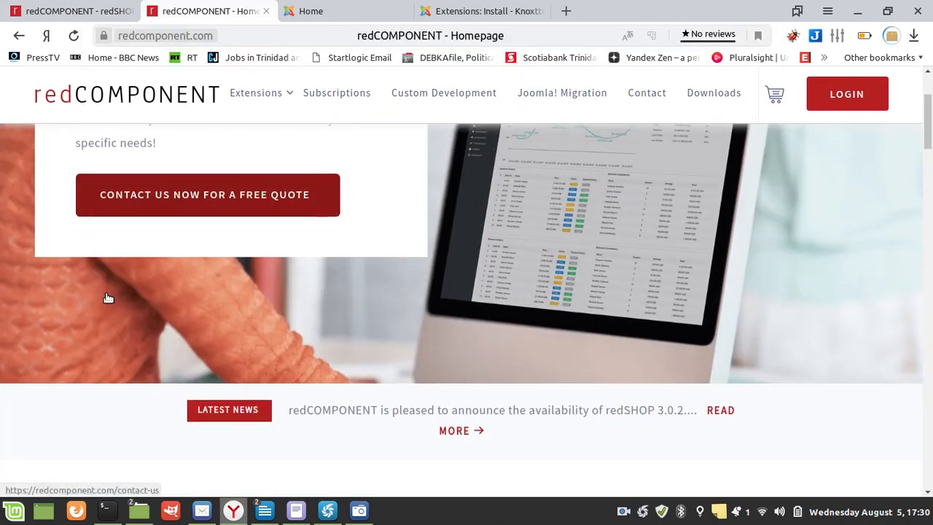
{"action": "scroll", "coordinate": [105, 296], "scroll_direction": "up", "scroll_amount": 3}
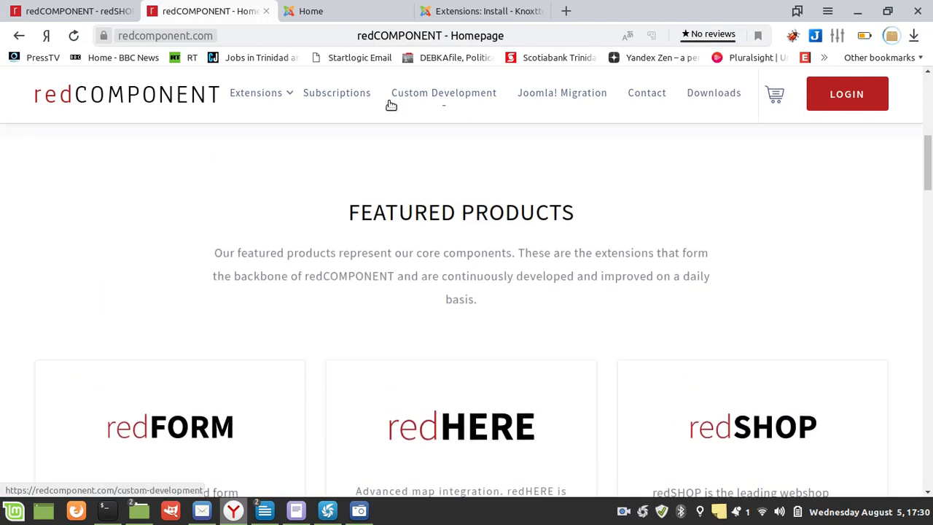
{"action": "left_click", "coordinate": [913, 36]}
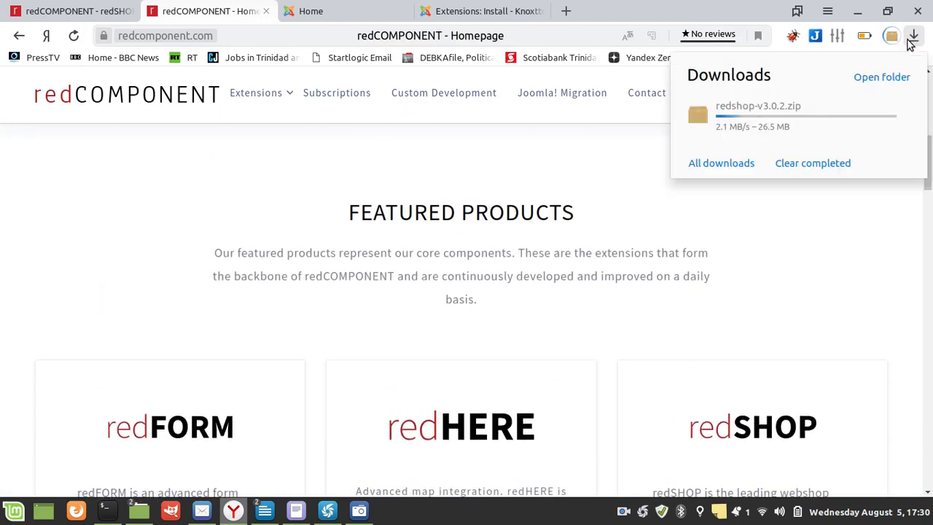
{"action": "mouse_move", "coordinate": [837, 137]}
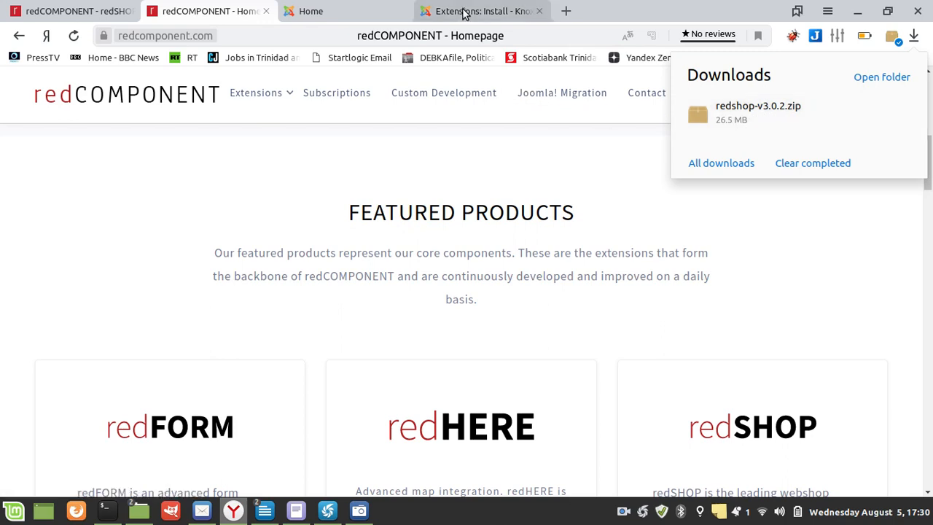
- Upload redshop-v3.0.2.zip from the Downloads folder to the Joomla extension installer
{"action": "left_click", "coordinate": [424, 19]}
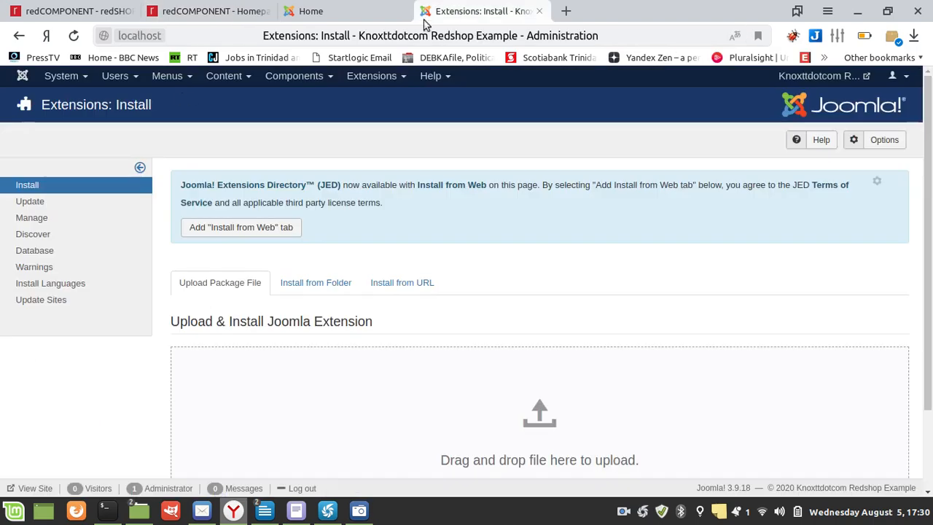
{"action": "left_click", "coordinate": [74, 37]}
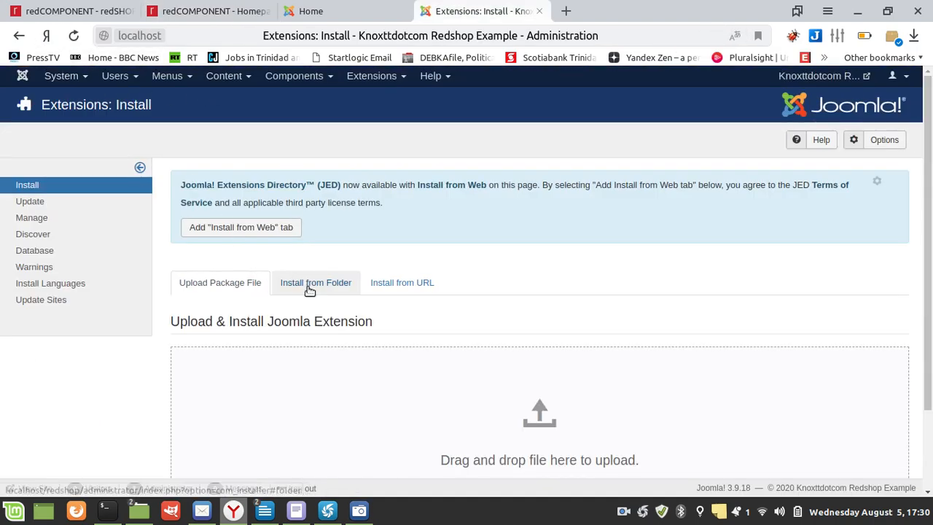
{"action": "scroll", "coordinate": [453, 389], "scroll_direction": "down", "scroll_amount": 3}
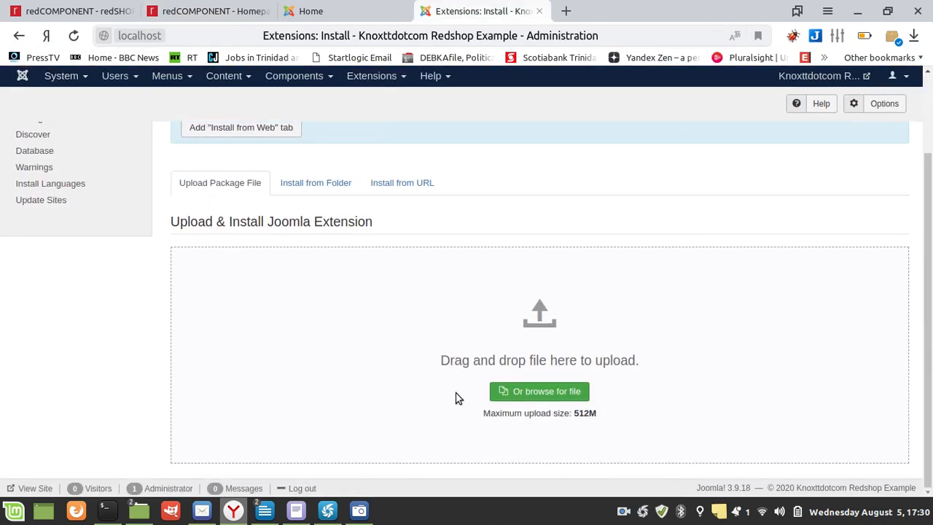
{"action": "left_click", "coordinate": [509, 390]}
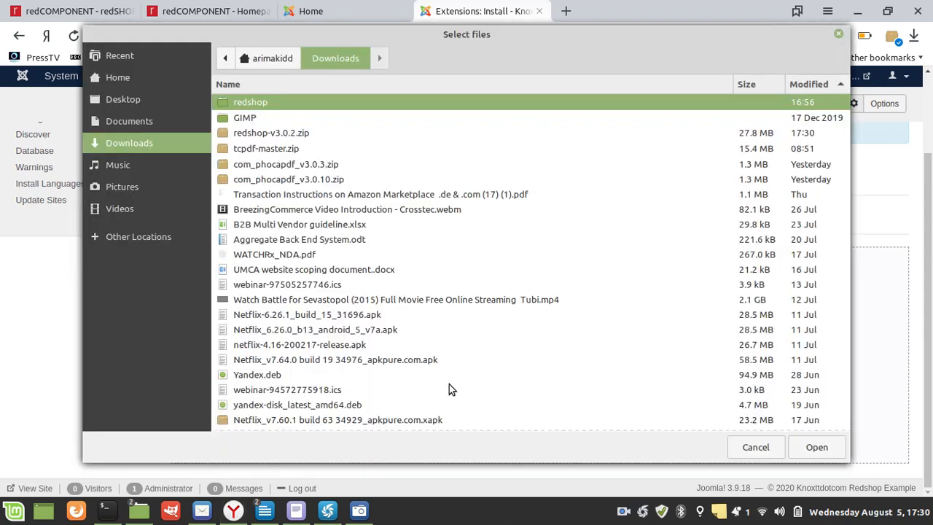
{"action": "left_click", "coordinate": [248, 133]}
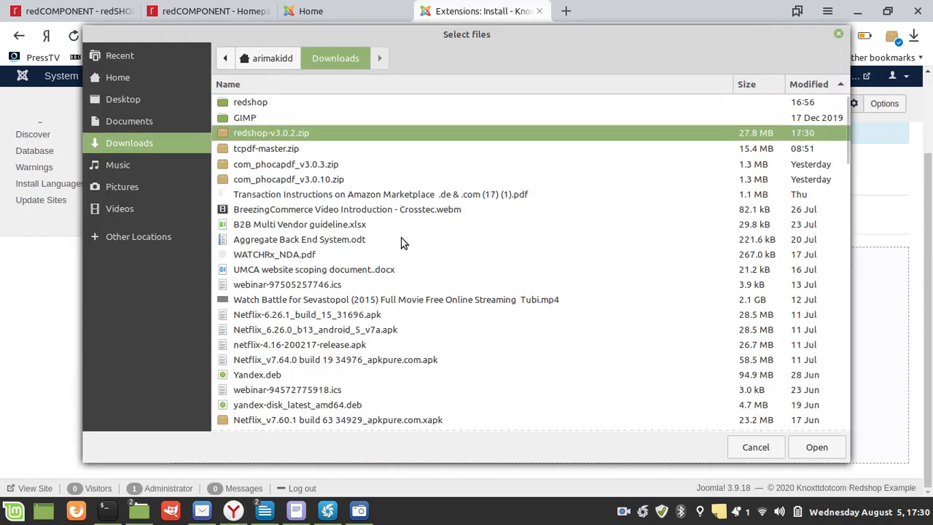
{"action": "left_click", "coordinate": [810, 449]}
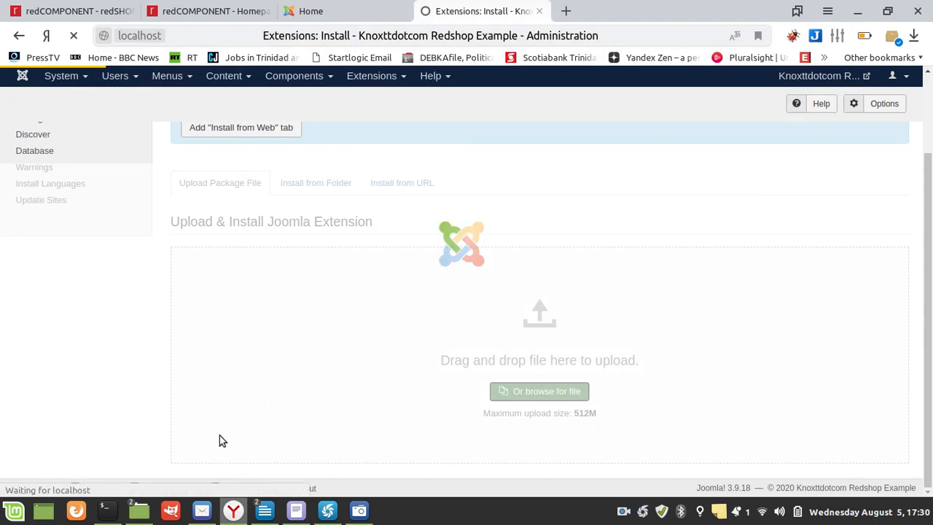
- Switch to the onlineVideo.docx_0.odt document in LibreOffice Writer and review the Redshop Requirements list
{"action": "mouse_move", "coordinate": [264, 510]}
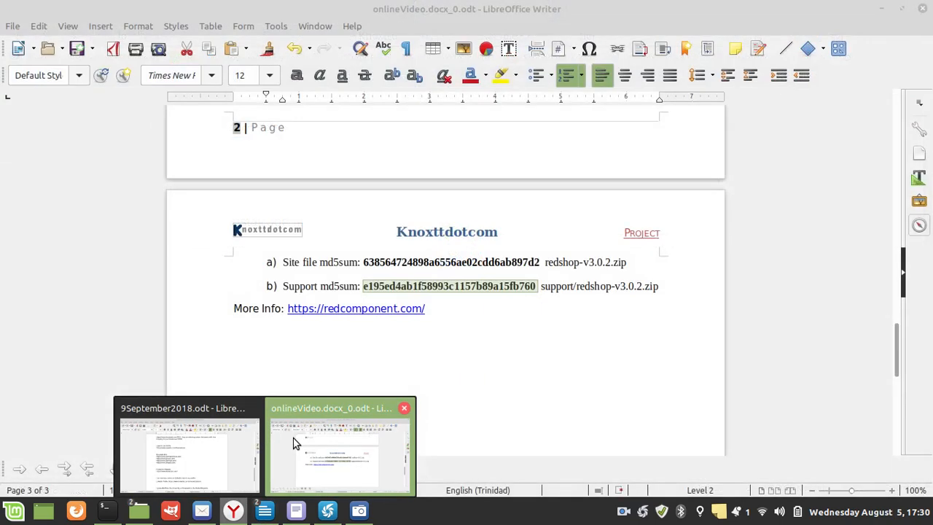
{"action": "left_click", "coordinate": [295, 443]}
{"action": "scroll", "coordinate": [343, 356], "scroll_direction": "up", "scroll_amount": 8}
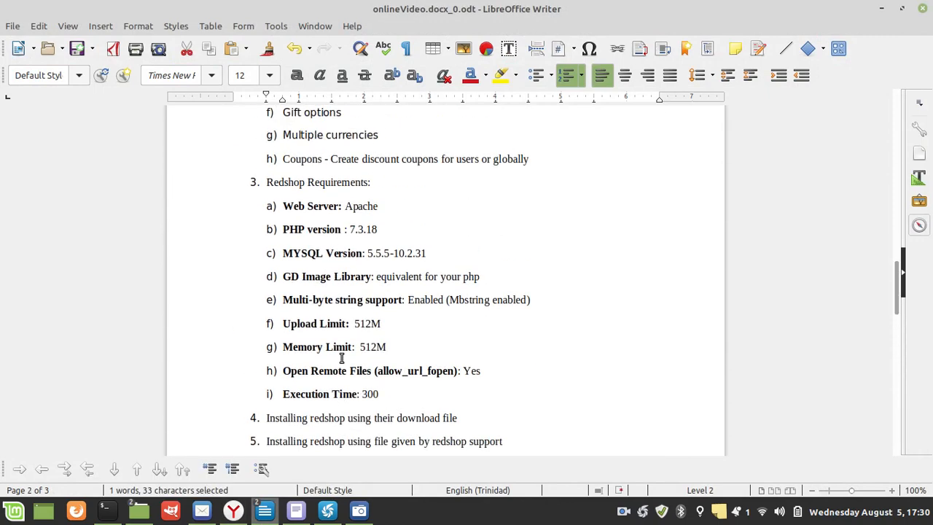
- Check the extension upload's progress in Yandex Browser, and review the outline and md5 sums in the onlineVideo.docx_0.odt document in LibreOffice Writer
{"action": "left_click", "coordinate": [339, 359]}
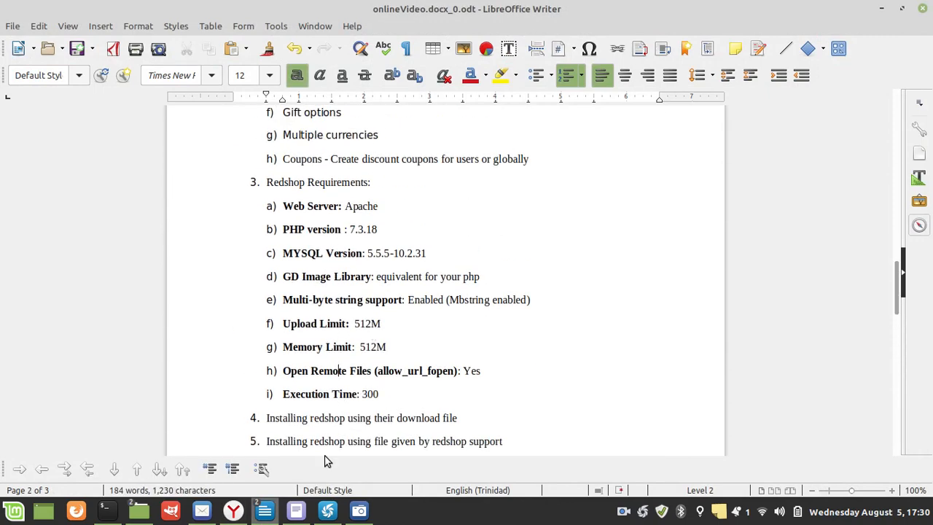
{"action": "left_click", "coordinate": [234, 512]}
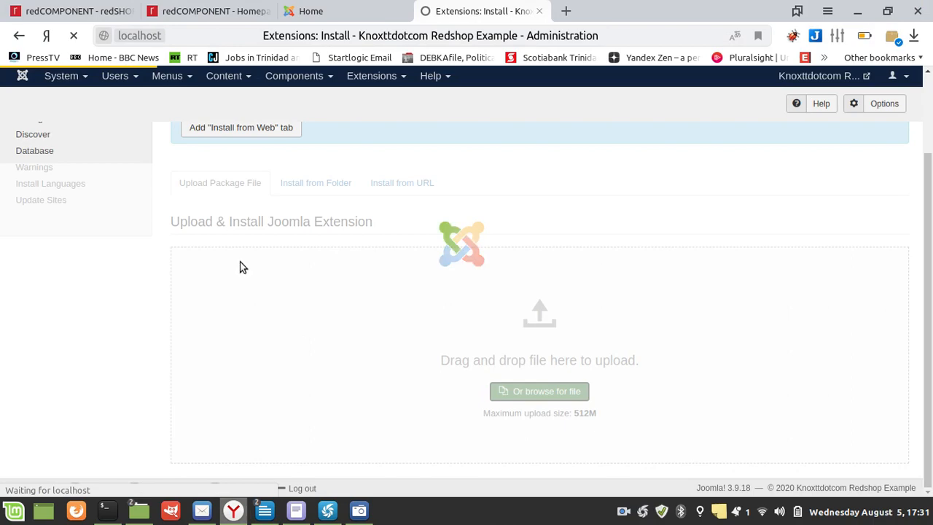
{"action": "mouse_move", "coordinate": [261, 510]}
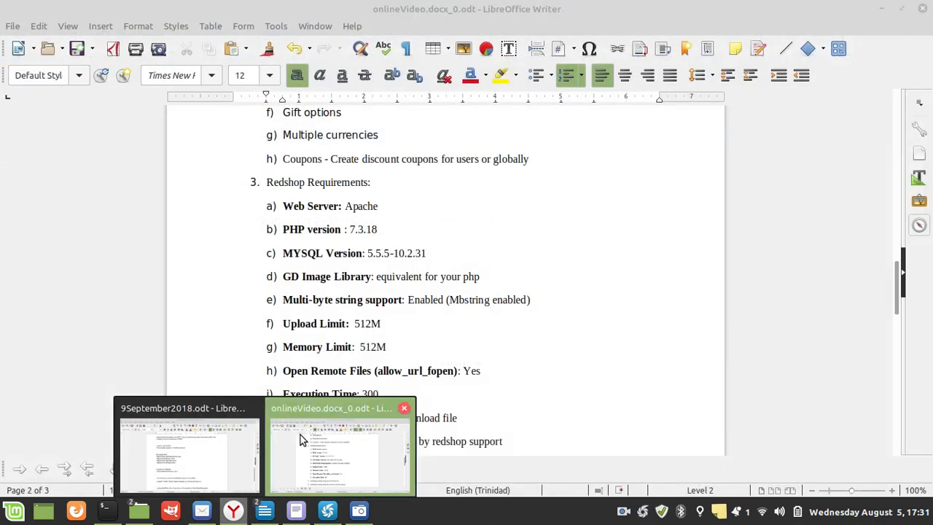
{"action": "left_click", "coordinate": [301, 439]}
{"action": "scroll", "coordinate": [347, 308], "scroll_direction": "down", "scroll_amount": 7}
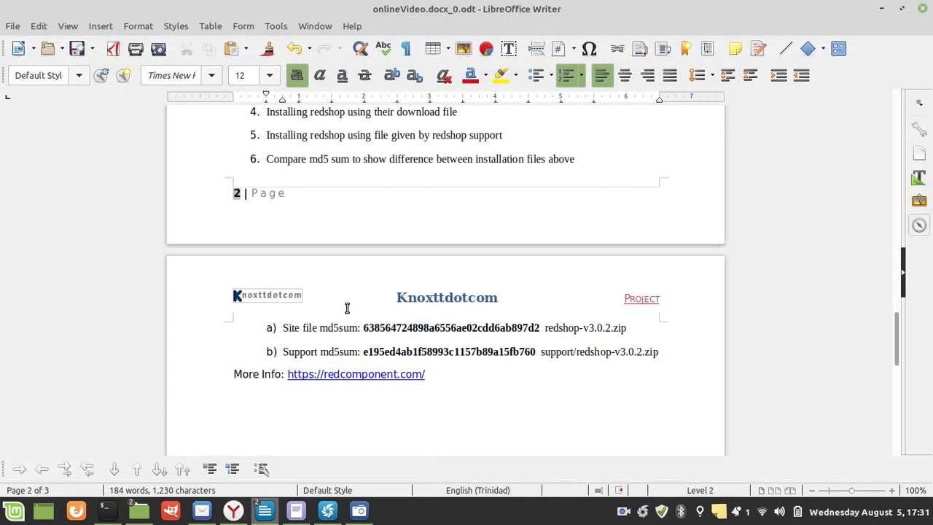
{"action": "scroll", "coordinate": [347, 307], "scroll_direction": "down", "scroll_amount": 3}
{"action": "scroll", "coordinate": [347, 308], "scroll_direction": "up", "scroll_amount": 15}
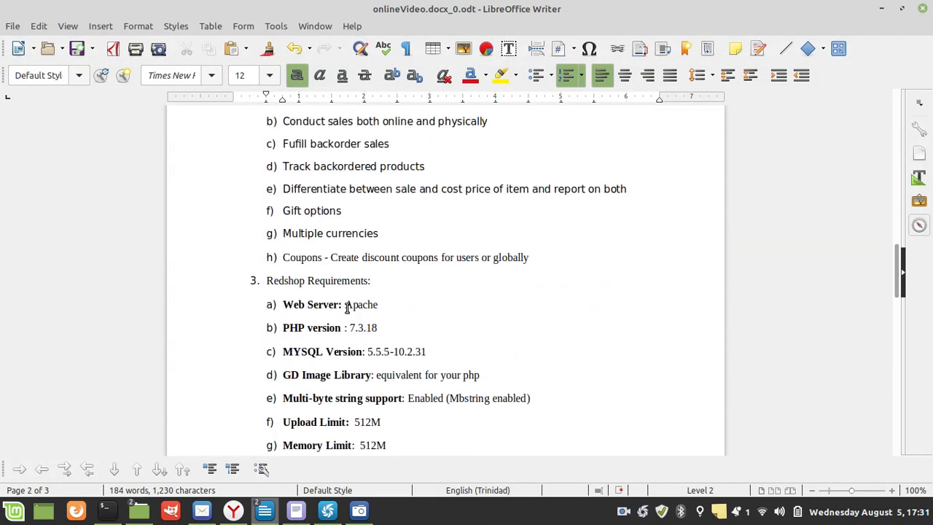
{"action": "scroll", "coordinate": [346, 307], "scroll_direction": "up", "scroll_amount": 8}
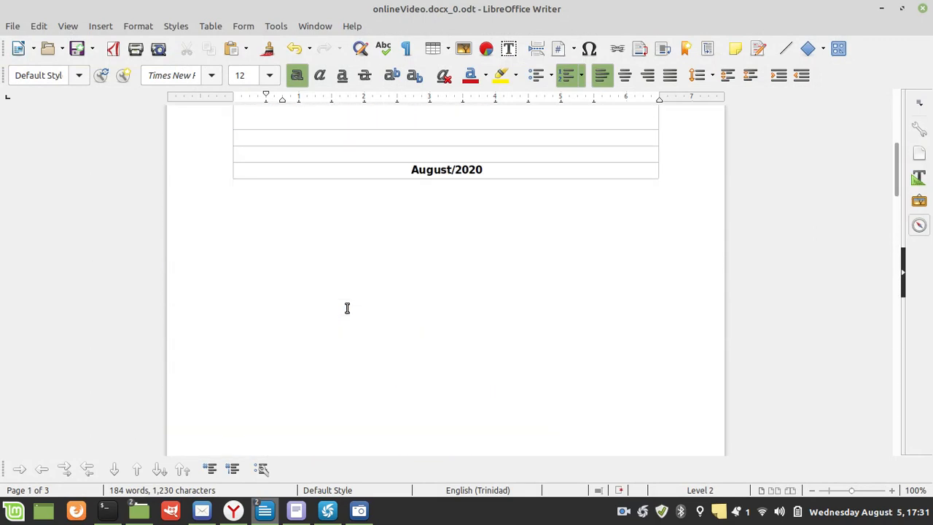
{"action": "scroll", "coordinate": [347, 307], "scroll_direction": "down", "scroll_amount": 5}
{"action": "scroll", "coordinate": [347, 308], "scroll_direction": "down", "scroll_amount": 8}
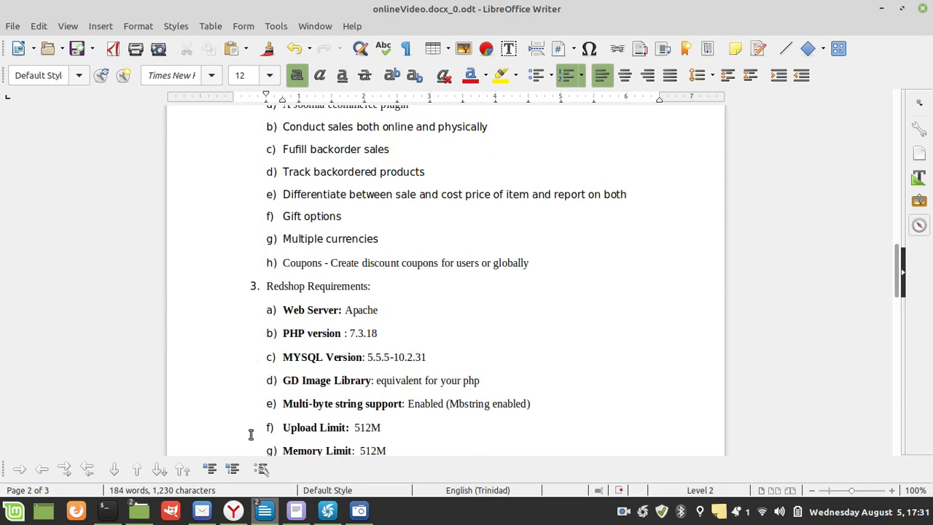
- Switch to Yandex Browser and examine the redSHOP installation result page and the redCOMPONENT redSHOP product page
{"action": "mouse_move", "coordinate": [210, 518]}
{"action": "left_click", "coordinate": [233, 510]}
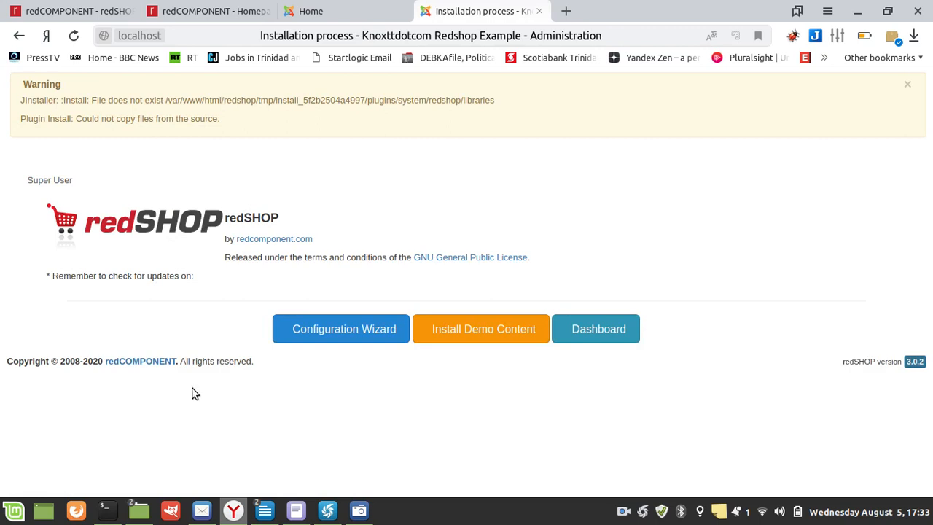
{"action": "left_click", "coordinate": [76, 14]}
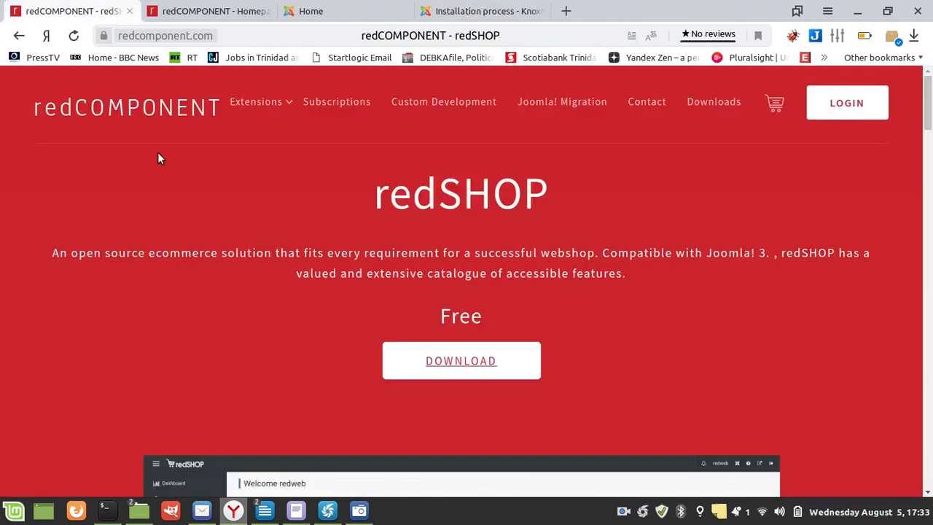
{"action": "left_click", "coordinate": [434, 13]}
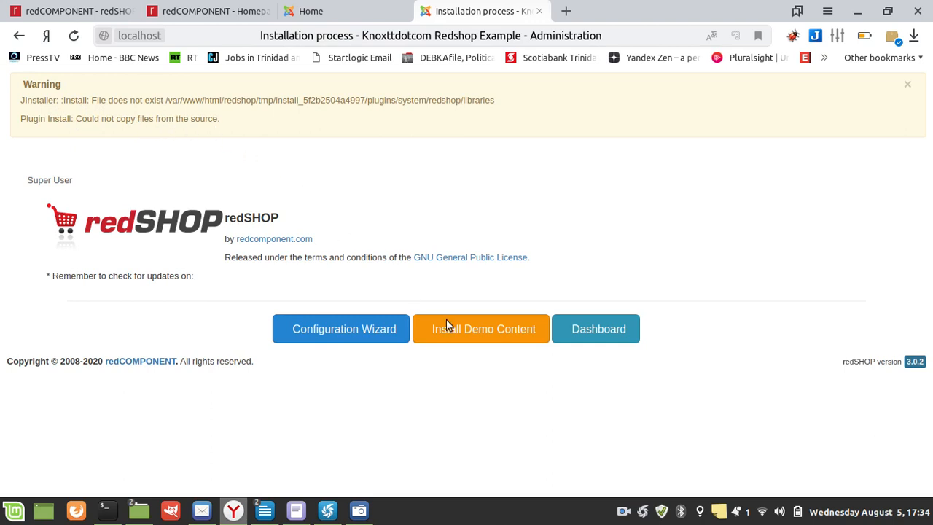
- Install the redSHOP demo content and look through the whole dashboard page
{"action": "left_click", "coordinate": [470, 331]}
{"action": "left_click", "coordinate": [467, 327]}
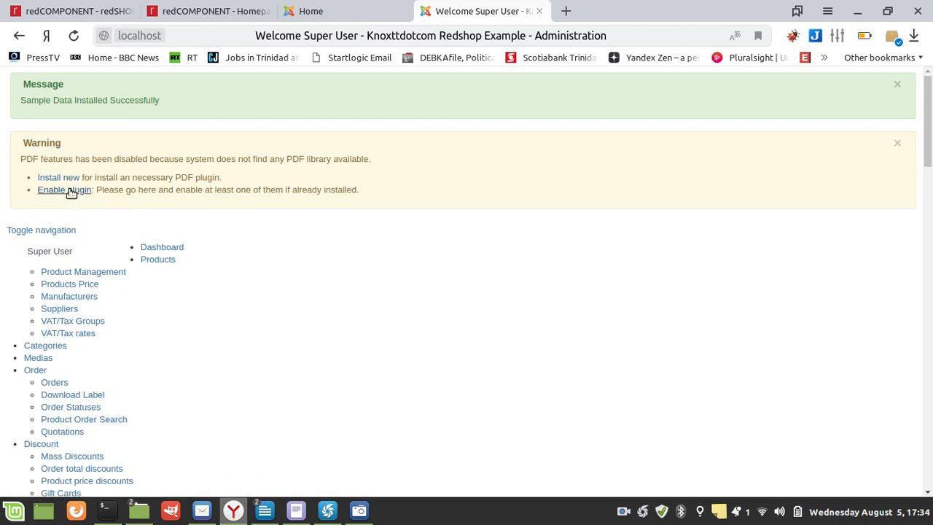
{"action": "scroll", "coordinate": [224, 244], "scroll_direction": "down", "scroll_amount": 15}
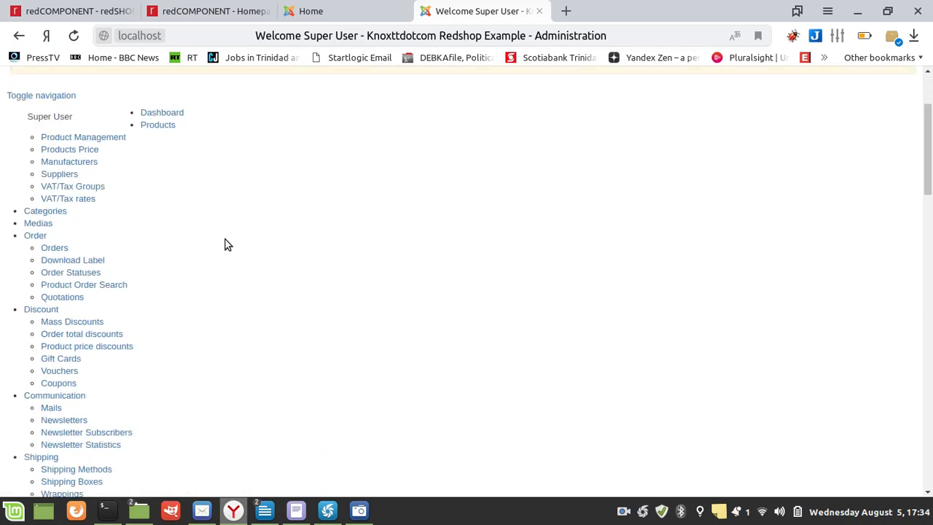
{"action": "scroll", "coordinate": [224, 245], "scroll_direction": "down", "scroll_amount": 2}
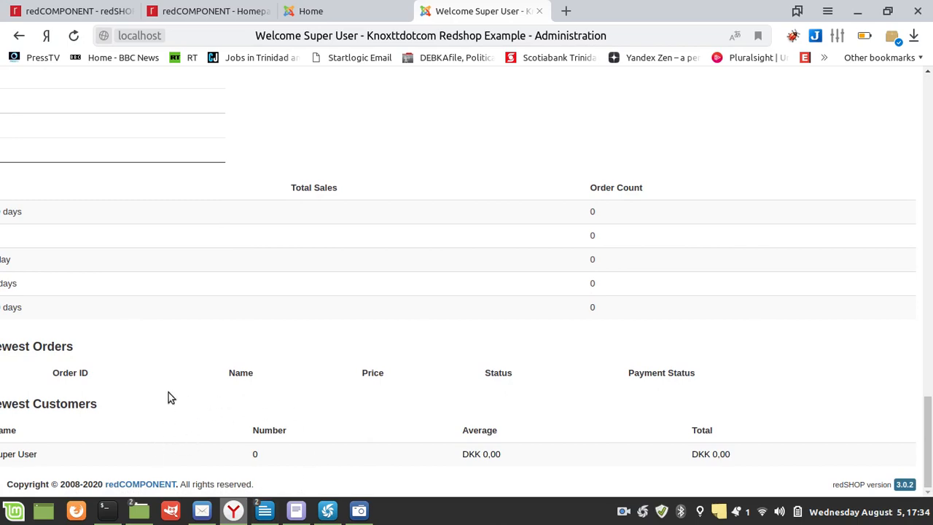
{"action": "scroll", "coordinate": [169, 392], "scroll_direction": "up", "scroll_amount": 5}
{"action": "scroll", "coordinate": [168, 392], "scroll_direction": "up", "scroll_amount": 10}
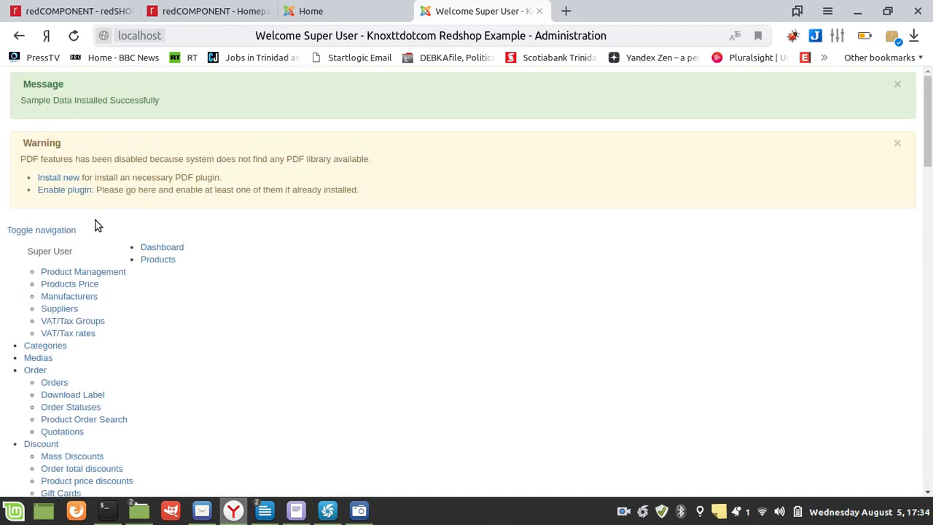
- Check the plugin list linked from the PDF library warning and open the Joomla extension management list
{"action": "left_click", "coordinate": [60, 190]}
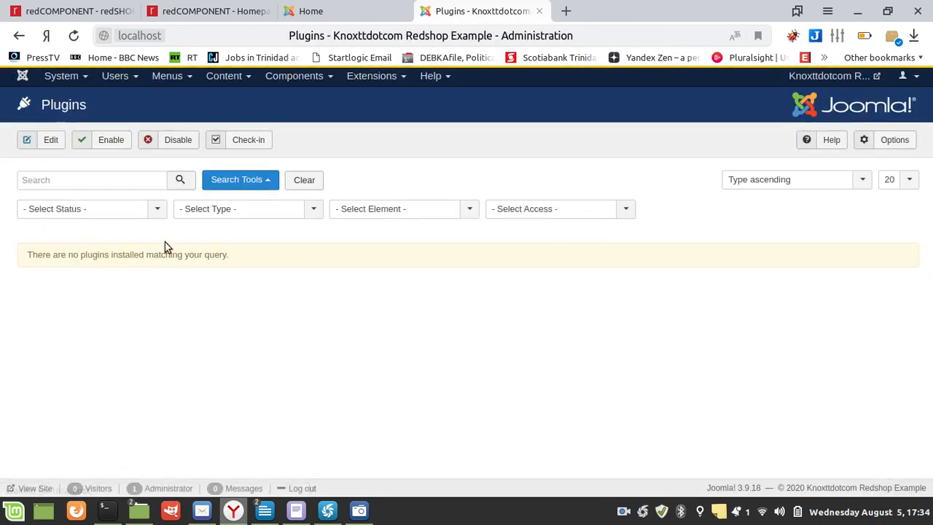
{"action": "left_click", "coordinate": [358, 82]}
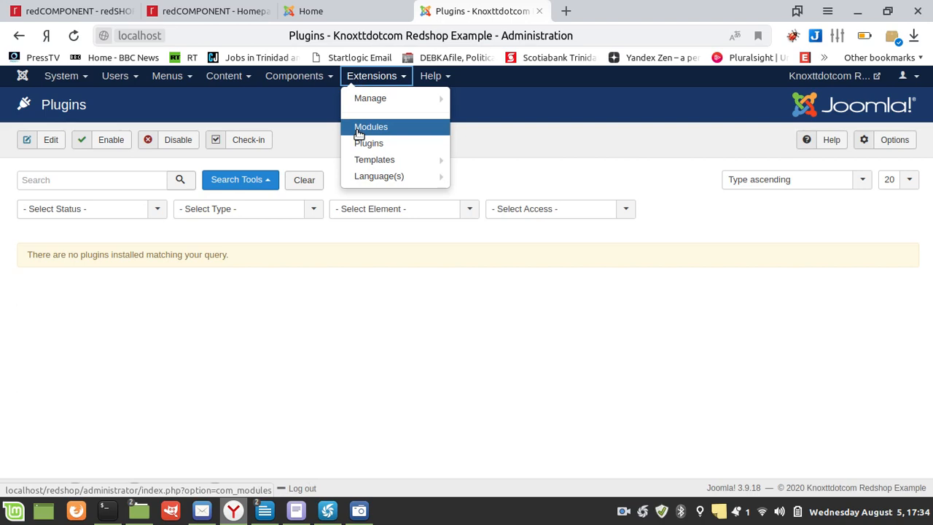
{"action": "left_click", "coordinate": [357, 100]}
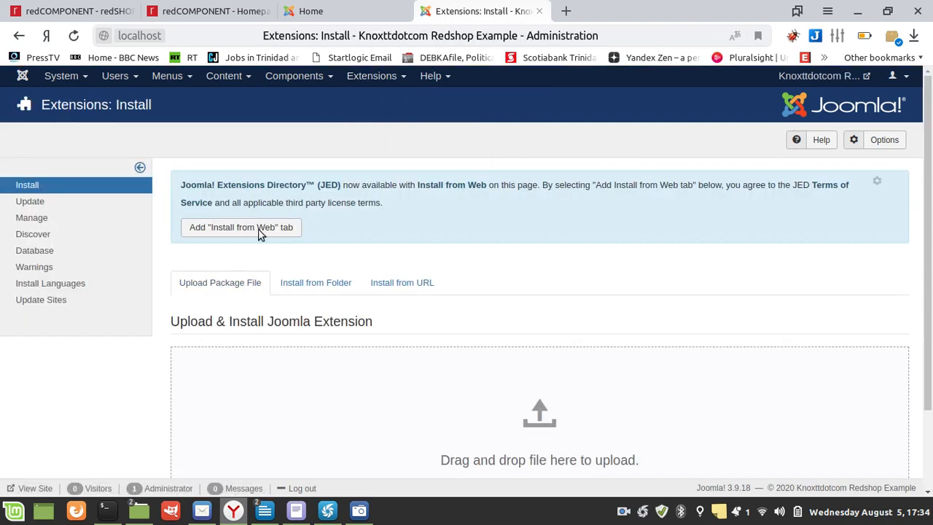
{"action": "left_click", "coordinate": [37, 220]}
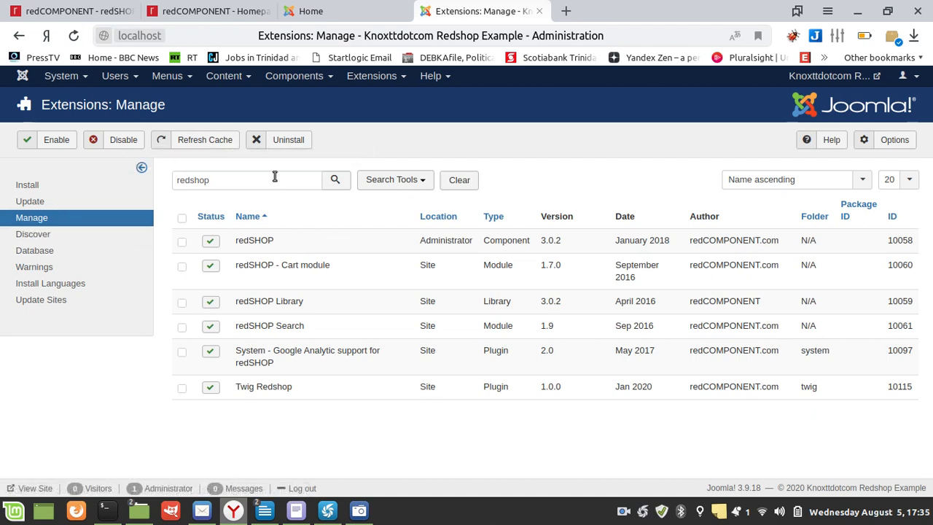
- Filter the installed extensions by redshop, select every match and uninstall them all
{"action": "left_click", "coordinate": [290, 143]}
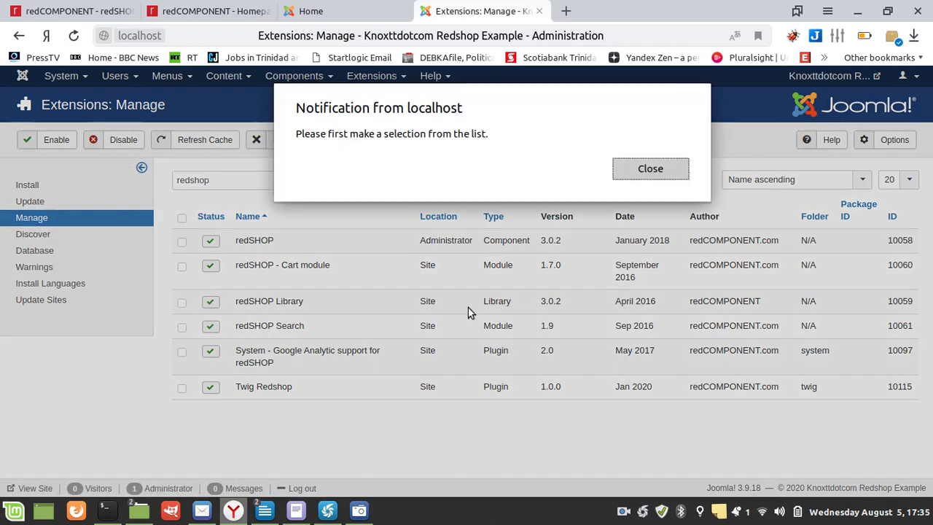
{"action": "left_click", "coordinate": [650, 169]}
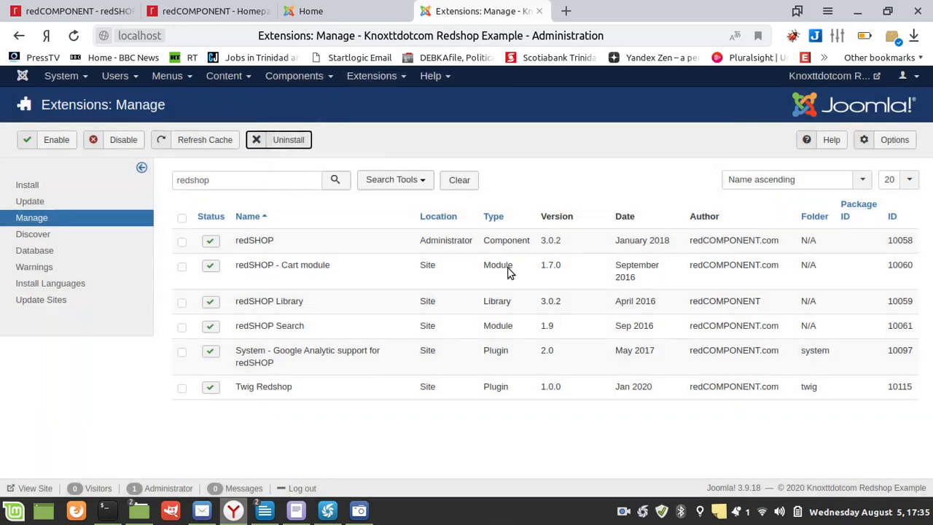
{"action": "left_click", "coordinate": [460, 182]}
{"action": "left_click", "coordinate": [293, 182]}
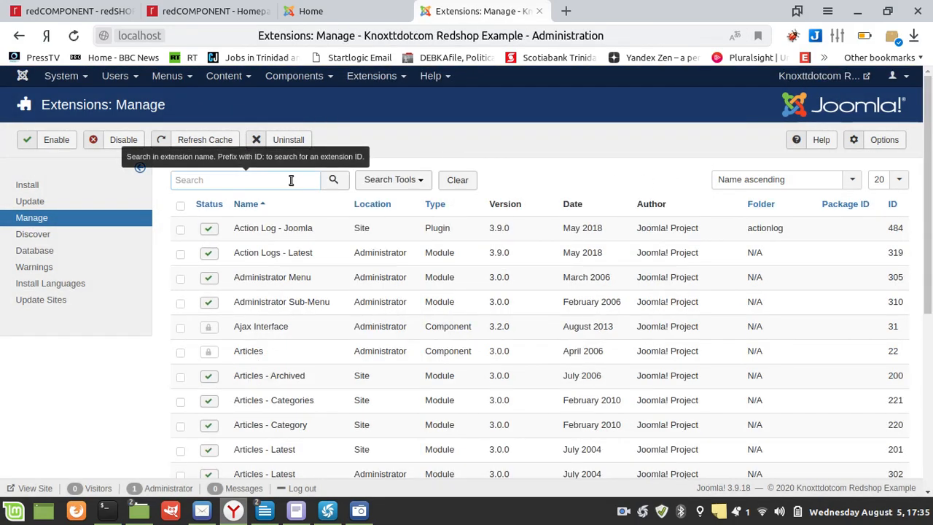
{"action": "type", "text": "redshop"}
{"action": "left_click", "coordinate": [328, 180]}
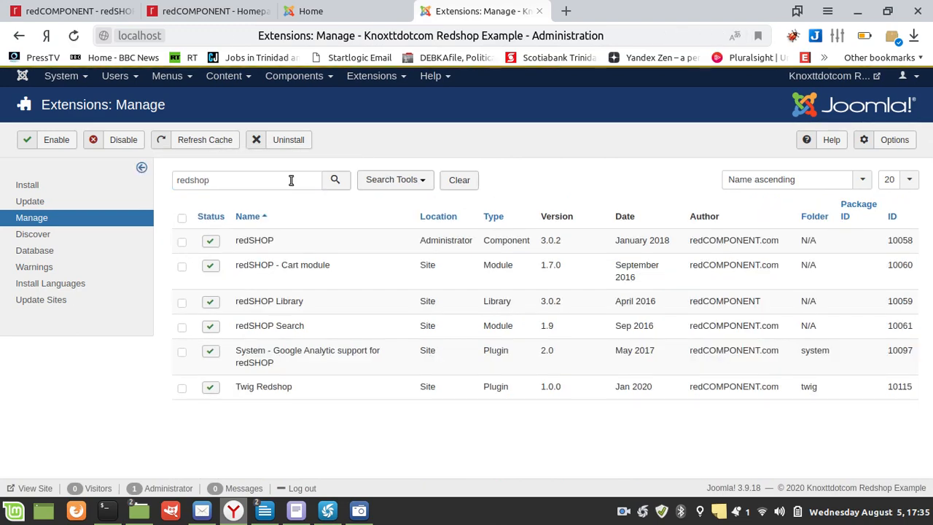
{"action": "left_click", "coordinate": [182, 219]}
{"action": "left_click", "coordinate": [278, 140]}
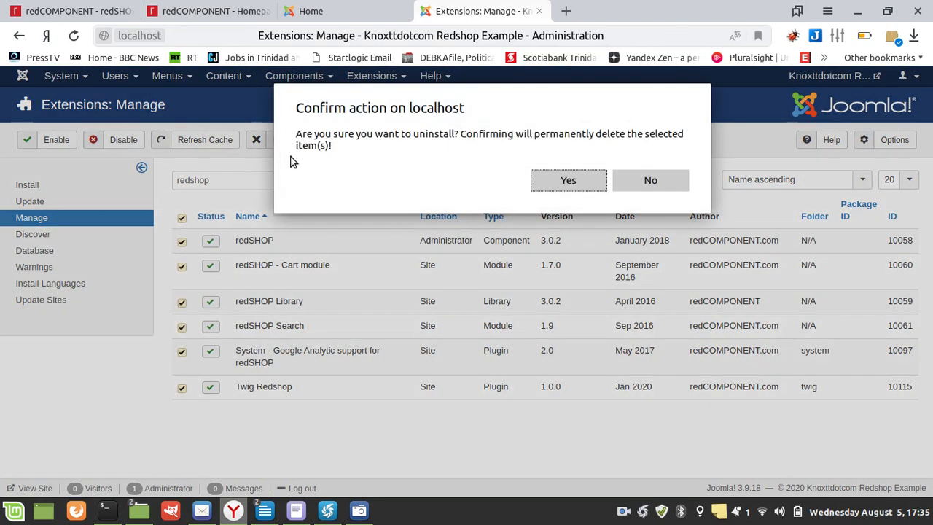
{"action": "left_click", "coordinate": [557, 182]}
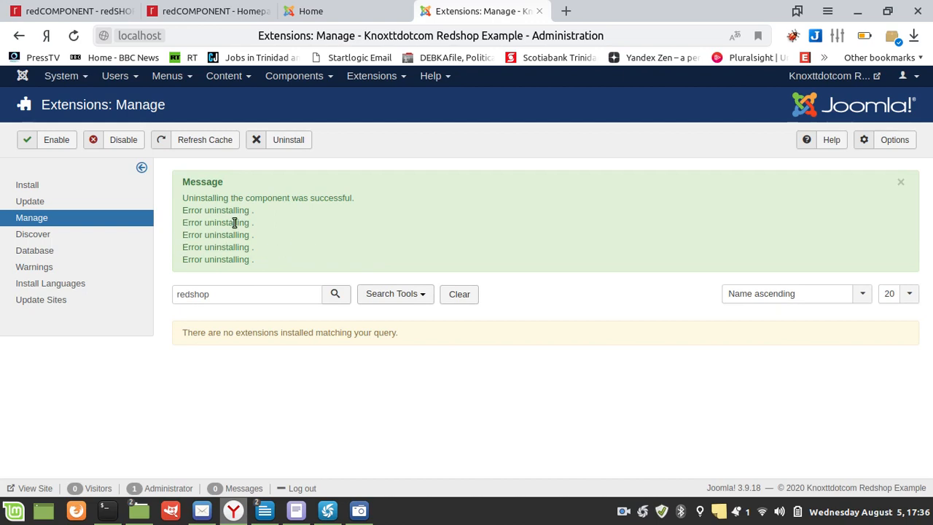
- Check the installed components for a redSHOP entry and reload the extension management page
{"action": "left_click", "coordinate": [299, 77]}
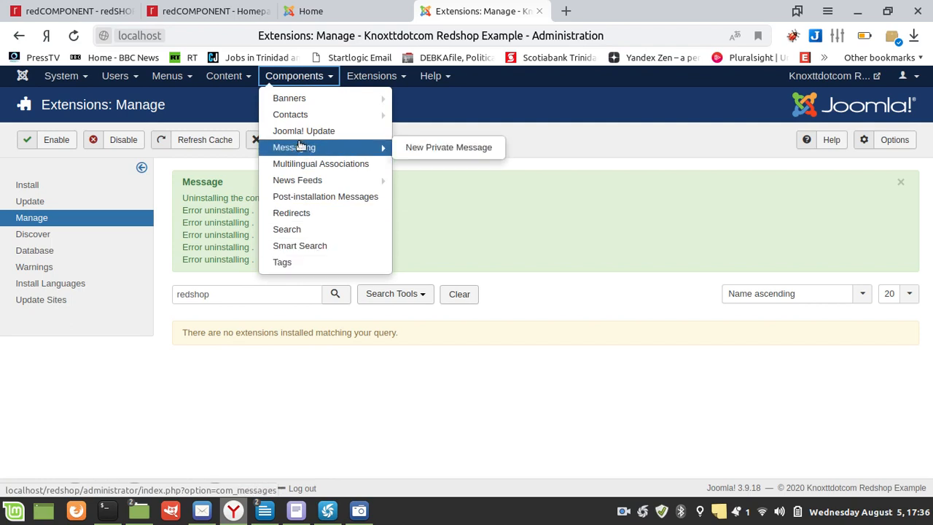
{"action": "left_click", "coordinate": [504, 225]}
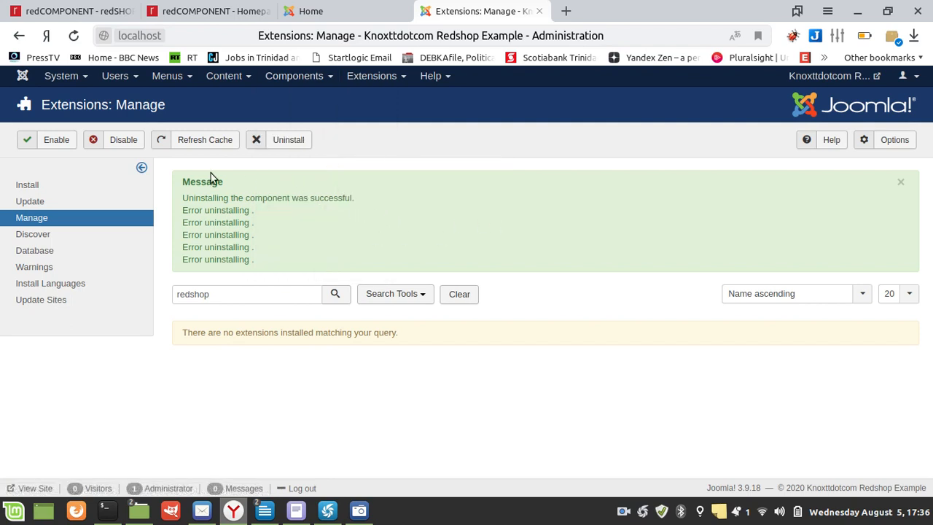
{"action": "left_click", "coordinate": [74, 35]}
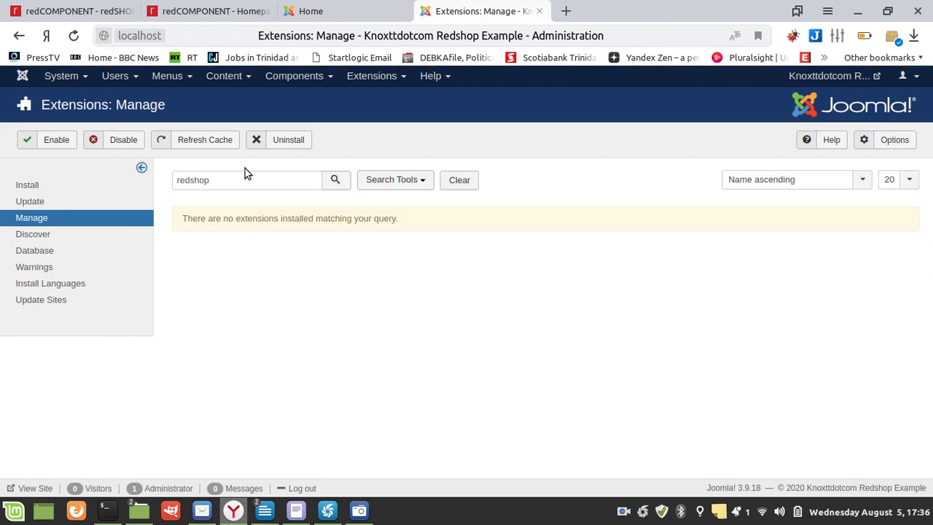
- Upload and install the support version of redshop-v3.0.2.zip from the Downloads/redshop/support folder with the Joomla extension installer
{"action": "left_click", "coordinate": [365, 81]}
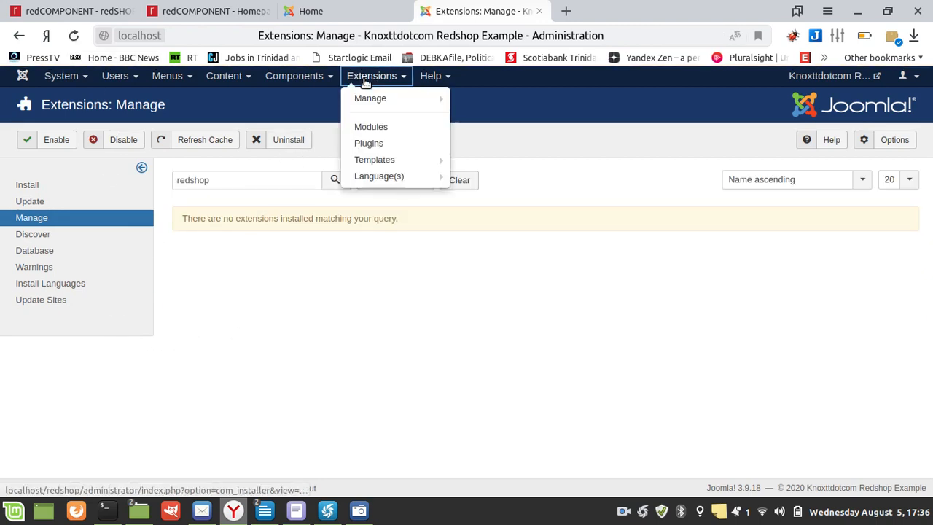
{"action": "left_click", "coordinate": [365, 102]}
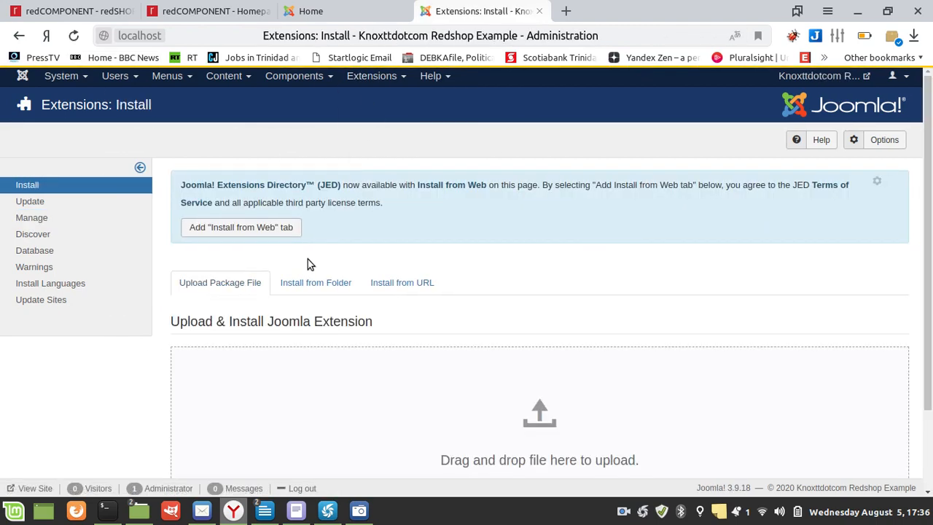
{"action": "scroll", "coordinate": [331, 347], "scroll_direction": "down", "scroll_amount": 1}
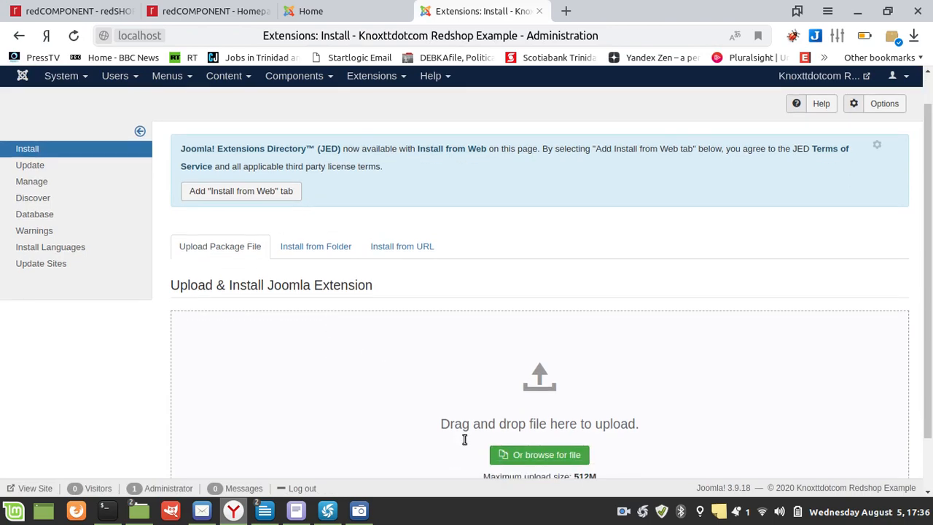
{"action": "left_click", "coordinate": [503, 454]}
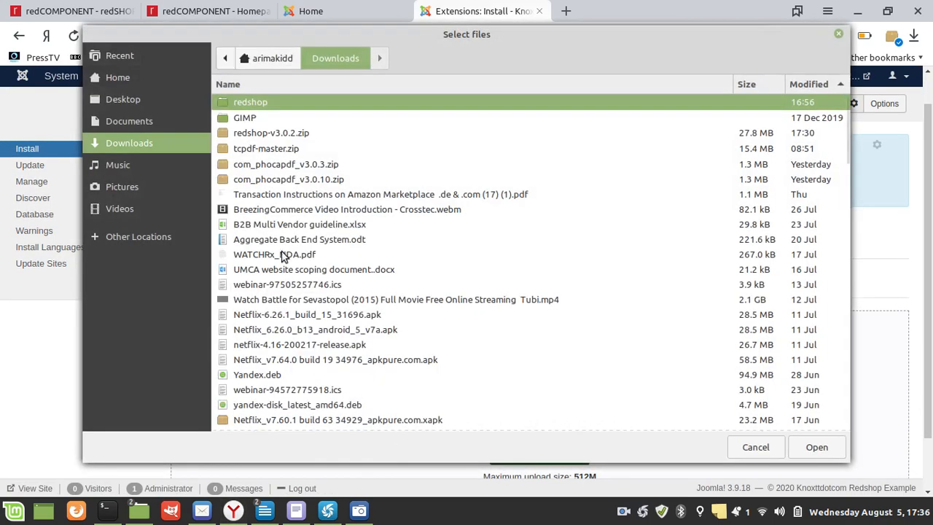
{"action": "double_click", "coordinate": [245, 103]}
{"action": "double_click", "coordinate": [245, 103]}
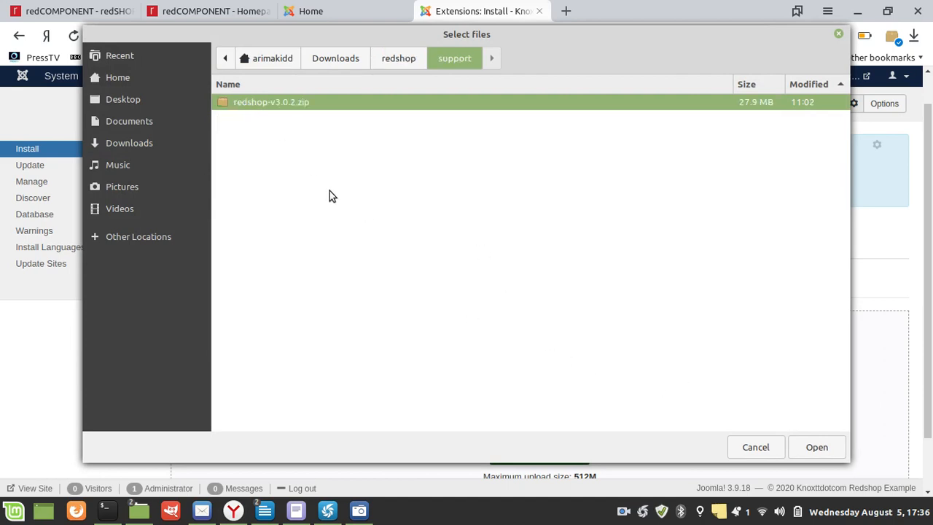
{"action": "left_click", "coordinate": [805, 447]}
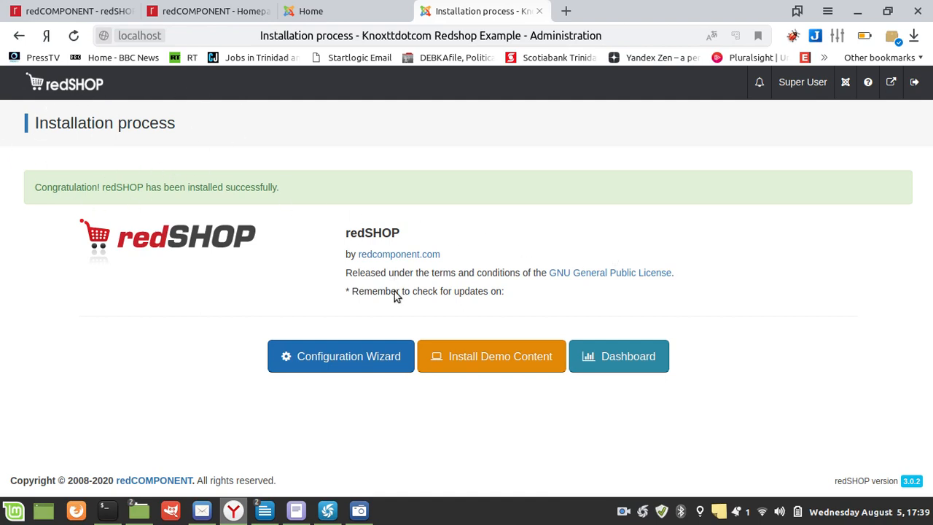
- Install the demo content for the support version of redSHOP and look over its dashboard
{"action": "left_click", "coordinate": [475, 362]}
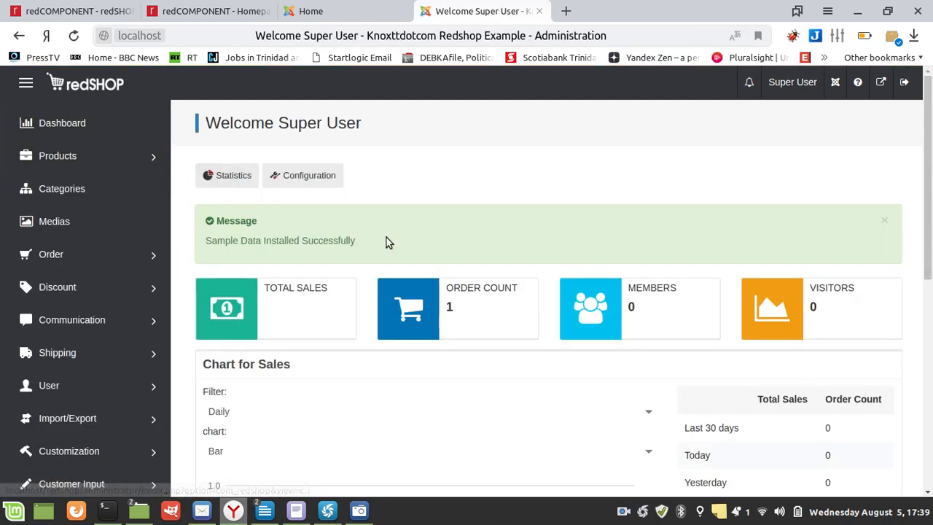
{"action": "scroll", "coordinate": [386, 239], "scroll_direction": "down", "scroll_amount": 3}
{"action": "scroll", "coordinate": [386, 242], "scroll_direction": "down", "scroll_amount": 3}
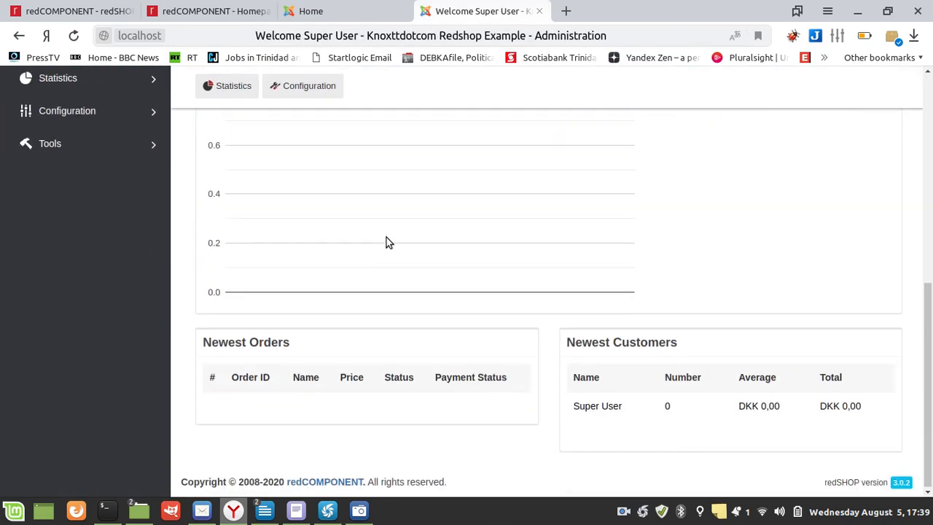
- Switch to the terminal and print the current working directory with pwd
{"action": "scroll", "coordinate": [386, 243], "scroll_direction": "up", "scroll_amount": 5}
{"action": "scroll", "coordinate": [386, 242], "scroll_direction": "up", "scroll_amount": 1}
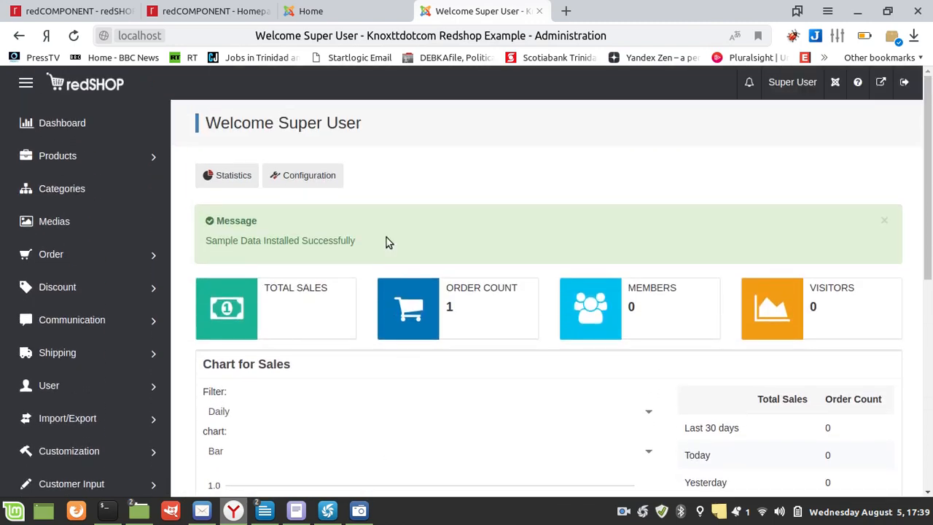
{"action": "left_click", "coordinate": [108, 512]}
{"action": "type", "text": "pwd"}
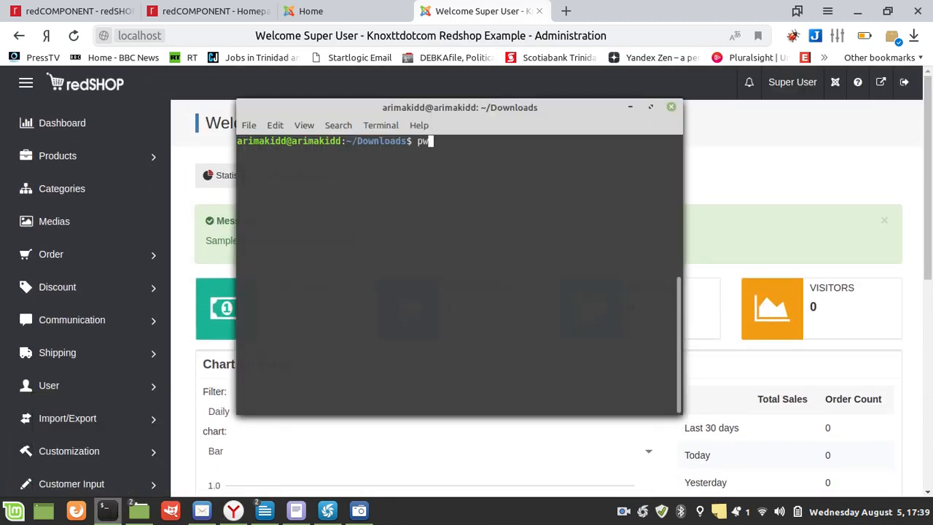
{"action": "key", "text": "Return"}
- Compute the MD5 checksum of the vendor's redshop-v3.0.2.zip in the Downloads folder with md5sum
{"action": "type", "text": "md"}
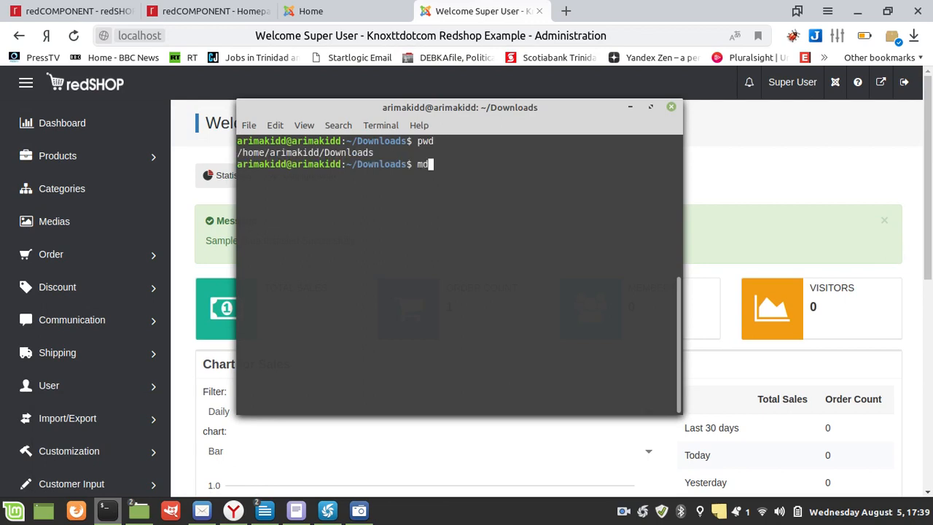
{"action": "type", "text": "5sum "}
{"action": "type", "text": "dre"}
{"action": "key", "text": "BackSpace"}
{"action": "type", "text": "e"}
{"action": "key", "text": "BackSpace"}
{"action": "key", "text": "BackSpace"}
{"action": "key", "text": "BackSpace"}
{"action": "type", "text": "red-"}
{"action": "type", "text": "sho"}
{"action": "type", "text": "p"}
{"action": "type", "text": "-"}
{"action": "key", "text": "Tab"}
{"action": "key", "text": "Return"}
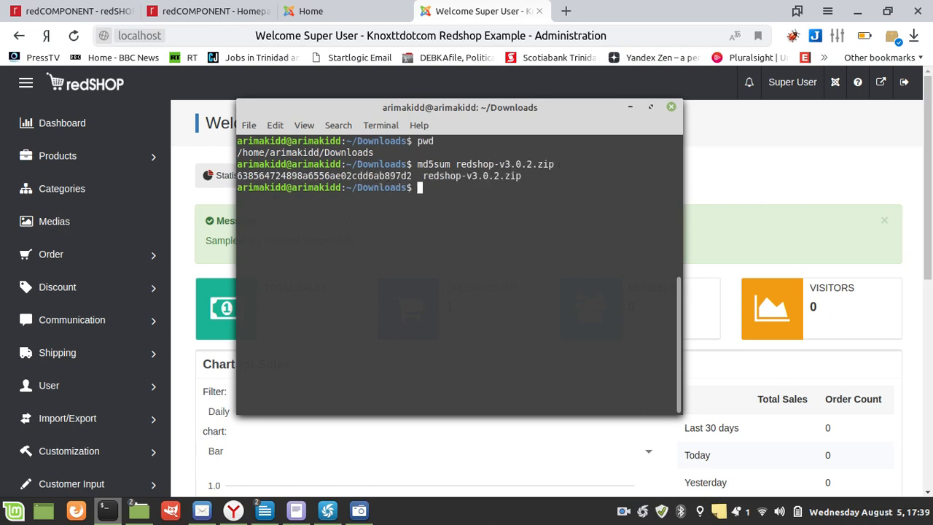
- Compute the MD5 checksum of redshop/support/redshop-v3.0.2.zip and highlight both checksums one after the other for comparison
{"action": "type", "text": "md5sum redshop/support/"}
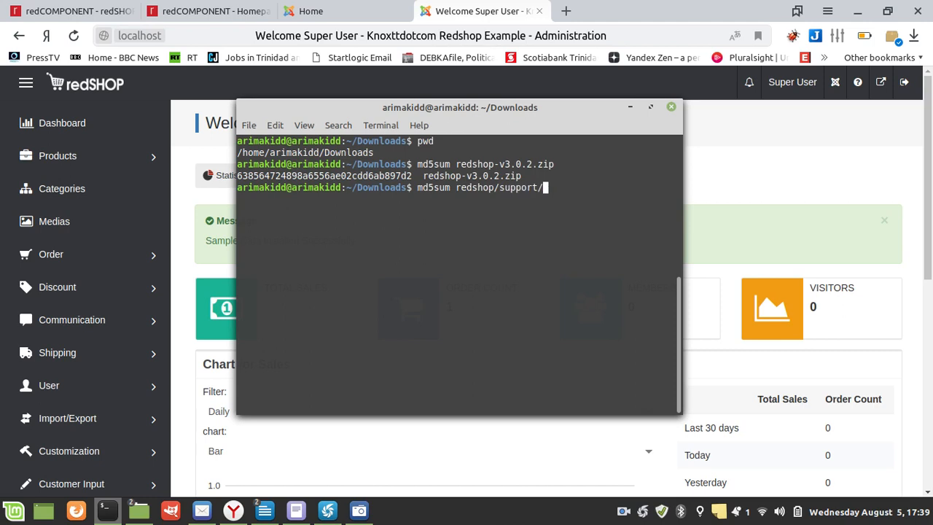
{"action": "type", "text": "red"}
{"action": "key", "text": "Tab"}
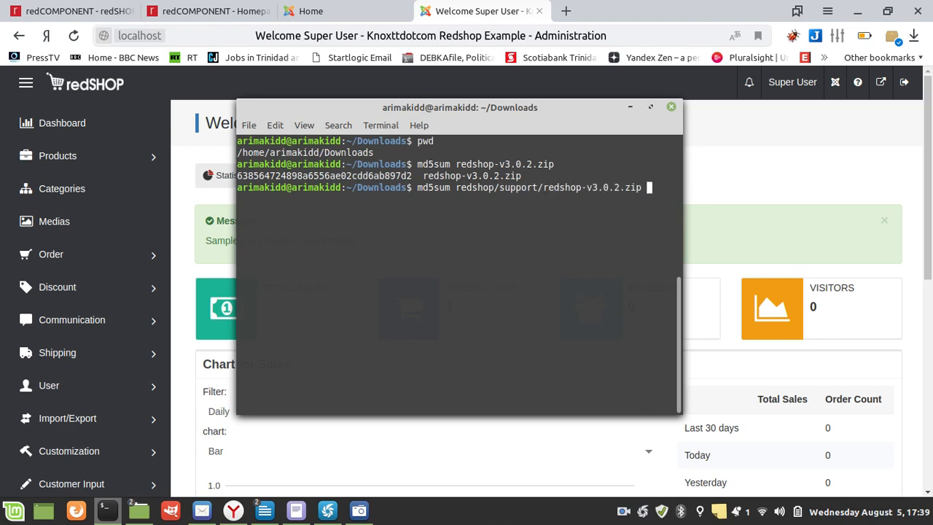
{"action": "key", "text": "Return"}
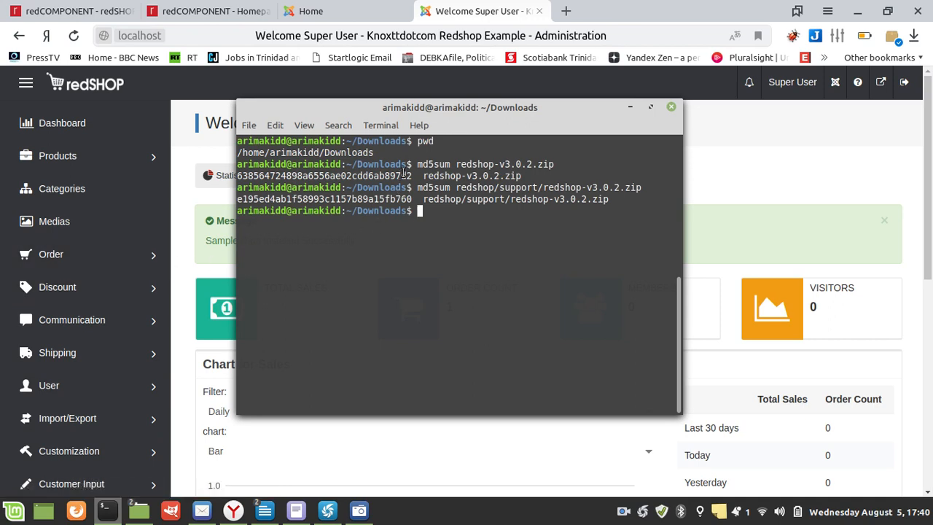
{"action": "left_click_drag", "start_coordinate": [414, 177], "coordinate": [238, 176]}
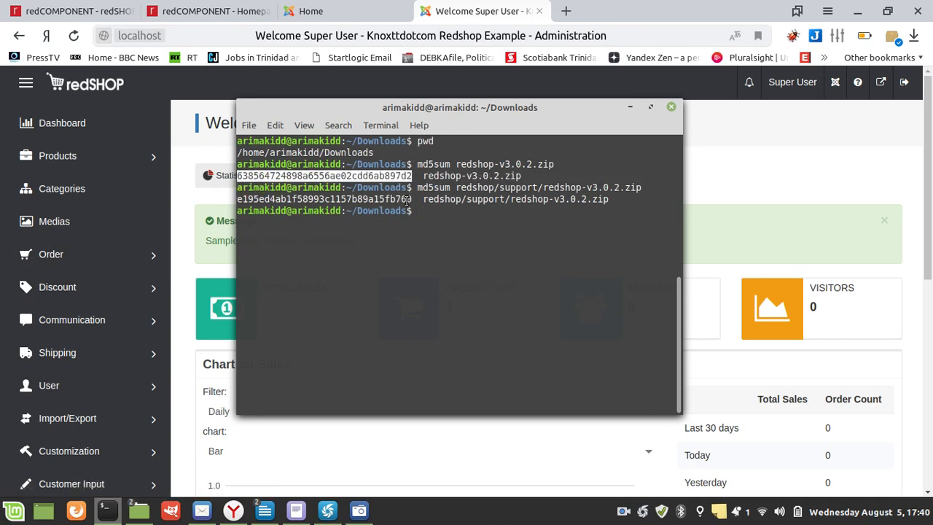
{"action": "left_click_drag", "start_coordinate": [411, 199], "coordinate": [236, 199]}
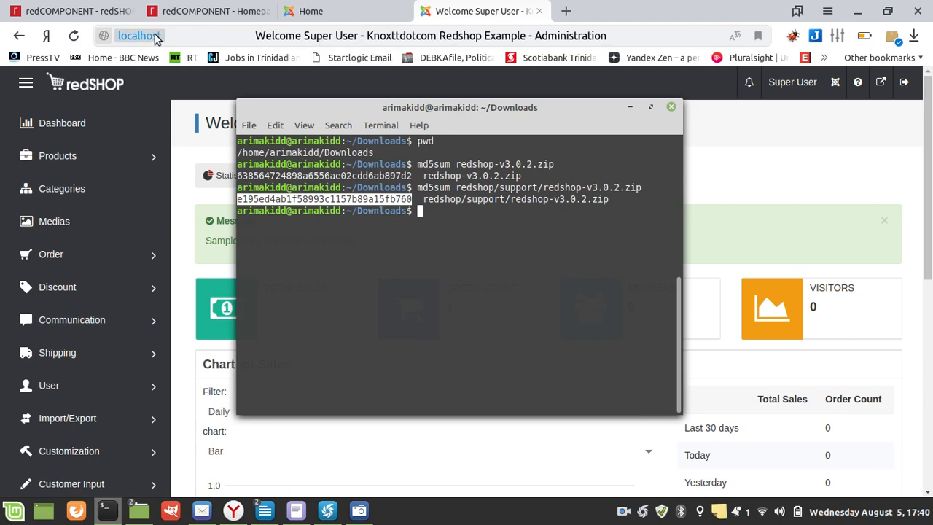
- Show the vendor's redSHOP page in the browser, then review the installation and md5sum notes in onlineVideo.docx_0.odt in LibreOffice Writer
{"action": "left_click", "coordinate": [57, 14]}
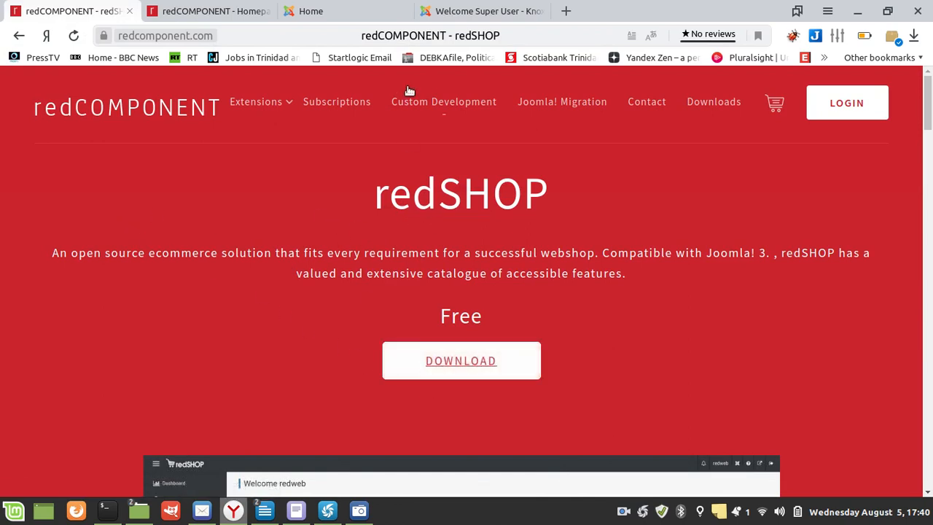
{"action": "mouse_move", "coordinate": [261, 522]}
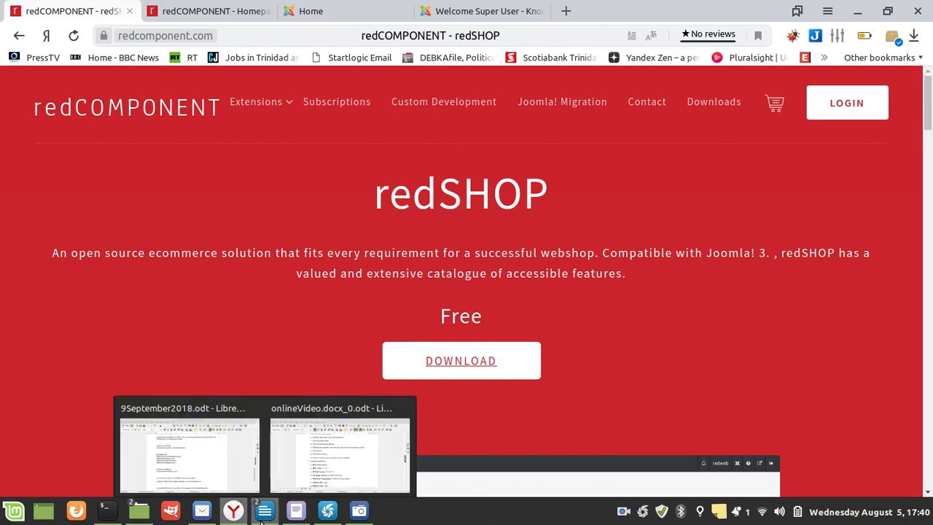
{"action": "left_click", "coordinate": [304, 483]}
{"action": "scroll", "coordinate": [279, 328], "scroll_direction": "down", "scroll_amount": 10}
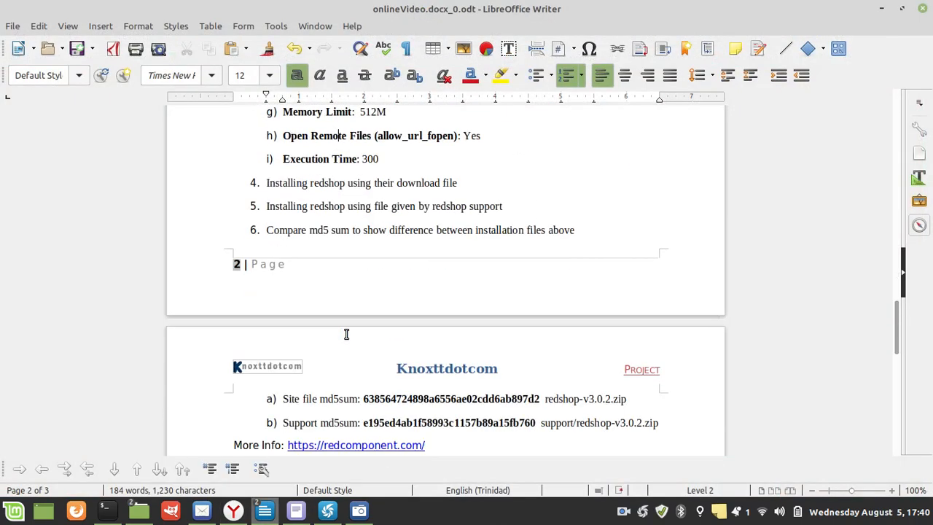
{"action": "scroll", "coordinate": [346, 333], "scroll_direction": "down", "scroll_amount": 5}
{"action": "scroll", "coordinate": [346, 334], "scroll_direction": "up", "scroll_amount": 5}
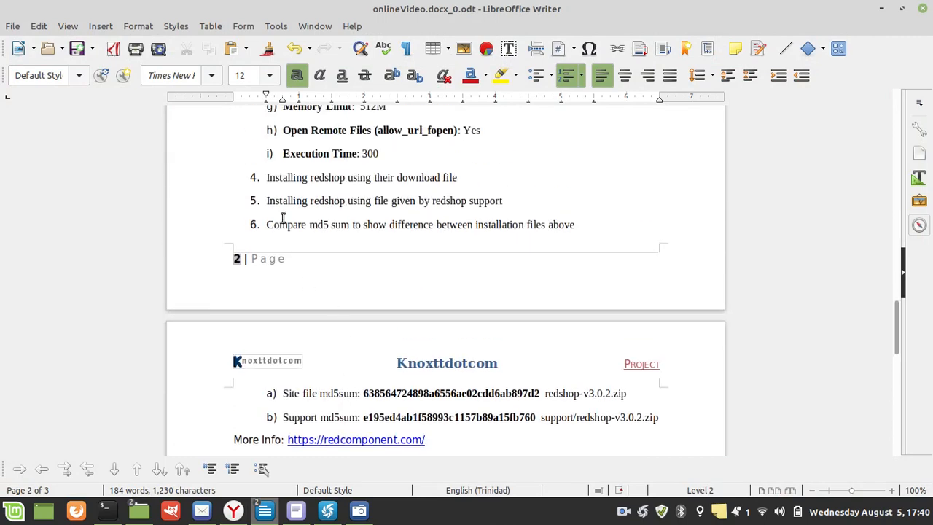
{"action": "scroll", "coordinate": [333, 223], "scroll_direction": "up", "scroll_amount": 4}
{"action": "scroll", "coordinate": [334, 222], "scroll_direction": "up", "scroll_amount": 8}
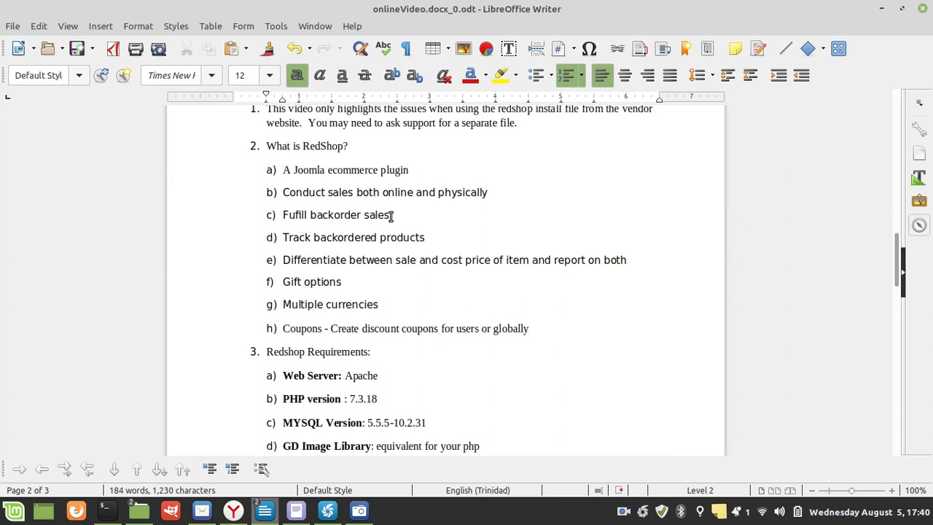
- Highlight the backorder sales and sale versus cost price points in the "What is RedShop?" list while reviewing it
{"action": "left_click_drag", "start_coordinate": [391, 215], "coordinate": [283, 218]}
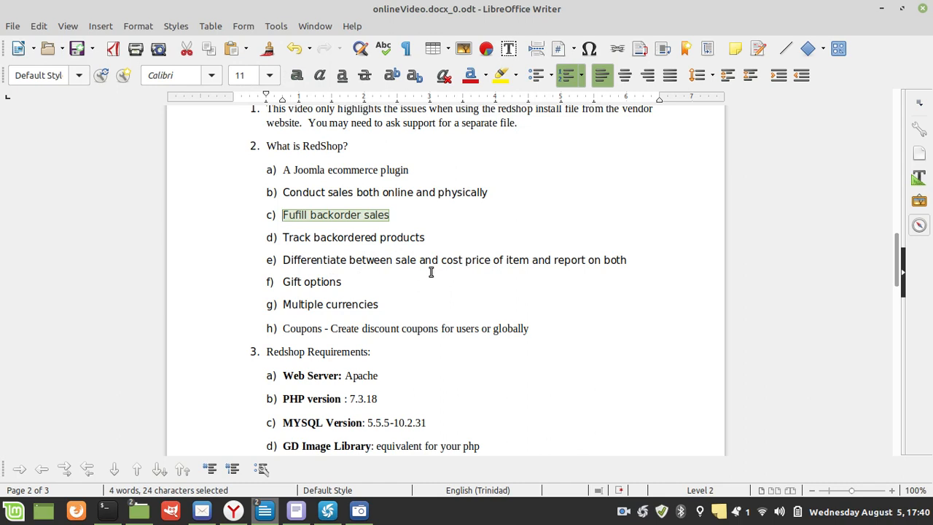
{"action": "left_click", "coordinate": [394, 260]}
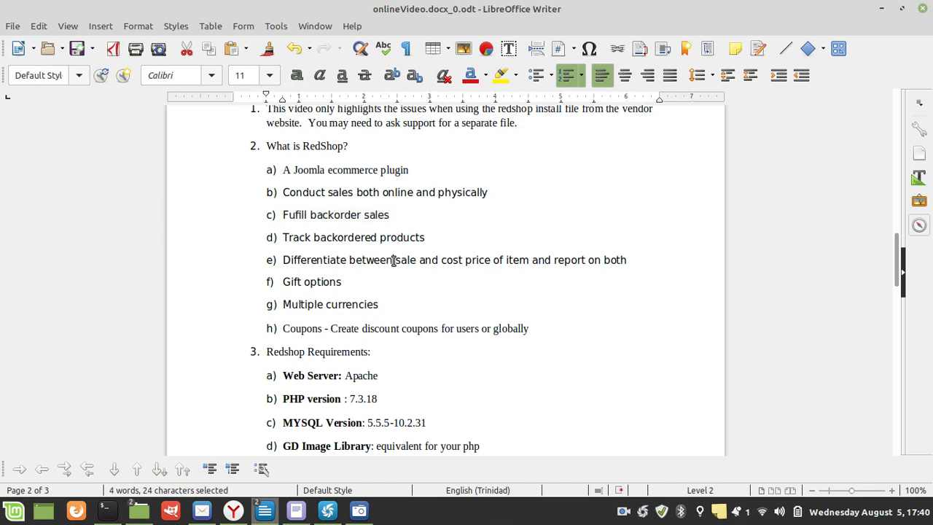
{"action": "left_click_drag", "start_coordinate": [394, 261], "coordinate": [581, 262]}
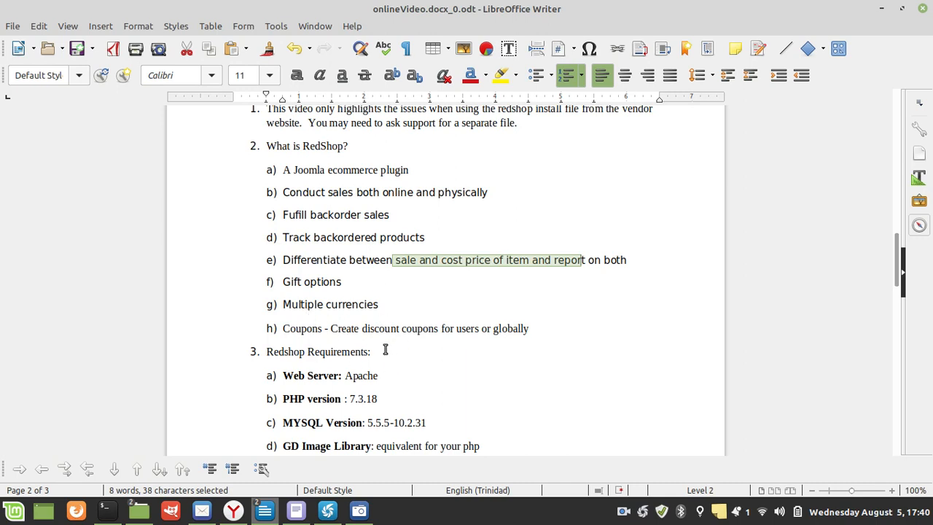
{"action": "scroll", "coordinate": [419, 312], "scroll_direction": "up", "scroll_amount": 3}
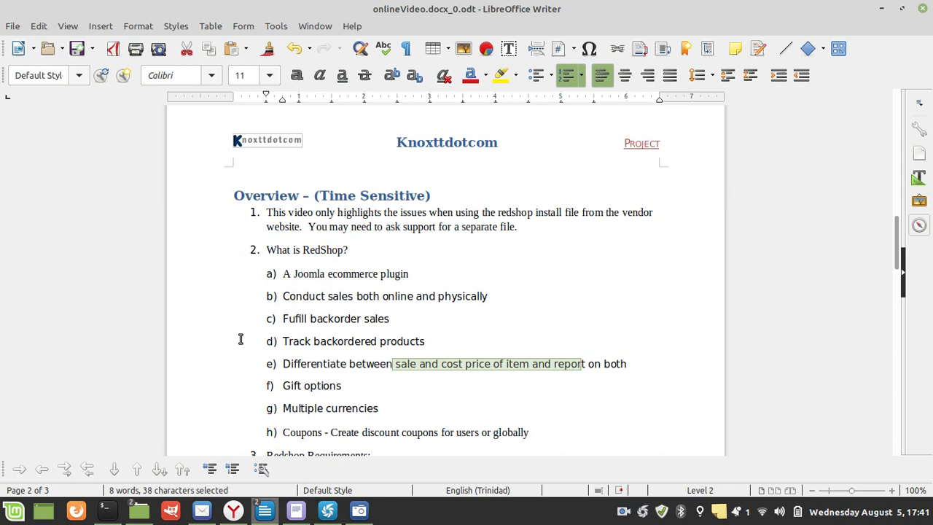
{"action": "left_click", "coordinate": [305, 325]}
{"action": "left_click_drag", "start_coordinate": [304, 324], "coordinate": [392, 320]}
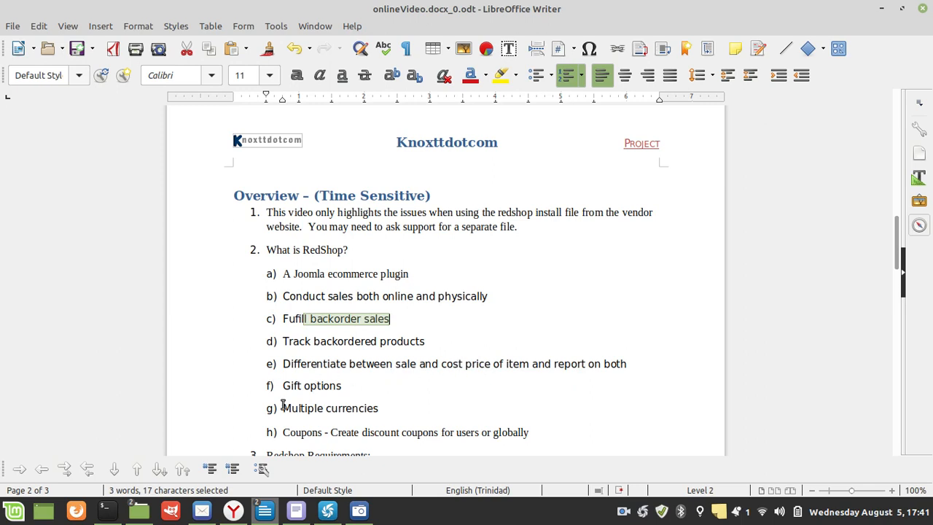
{"action": "left_click", "coordinate": [379, 368]}
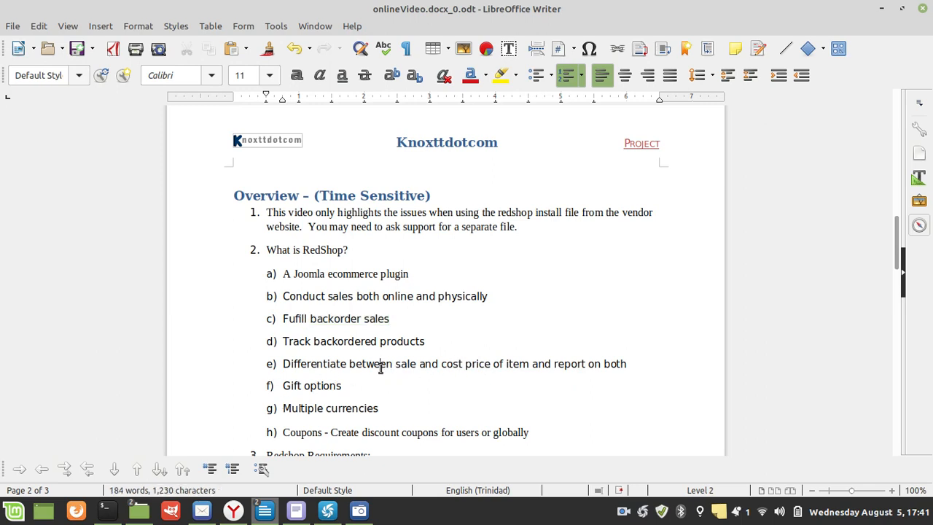
{"action": "scroll", "coordinate": [380, 368], "scroll_direction": "down", "scroll_amount": 7}
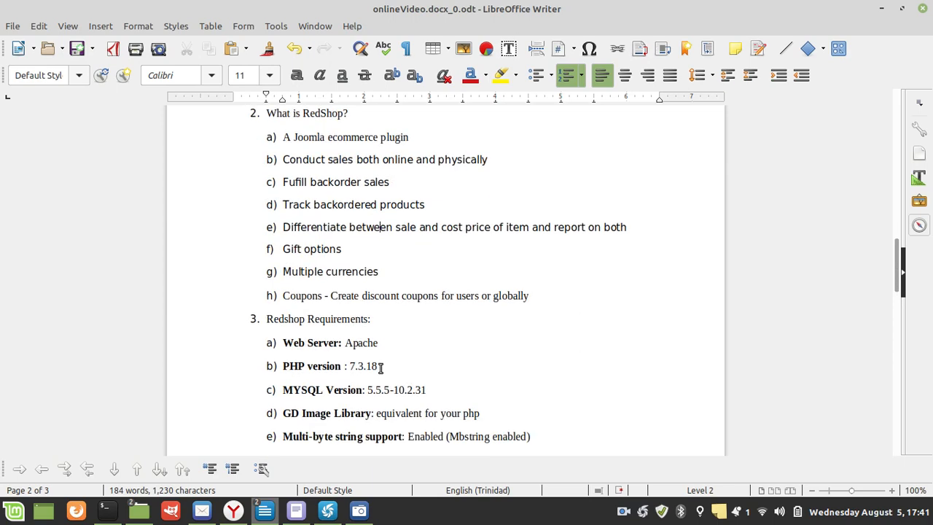
- Return to the redSHOP page in the browser, point out its download option and check redshop-v3.0.2.zip in the downloads list
{"action": "left_click", "coordinate": [232, 513]}
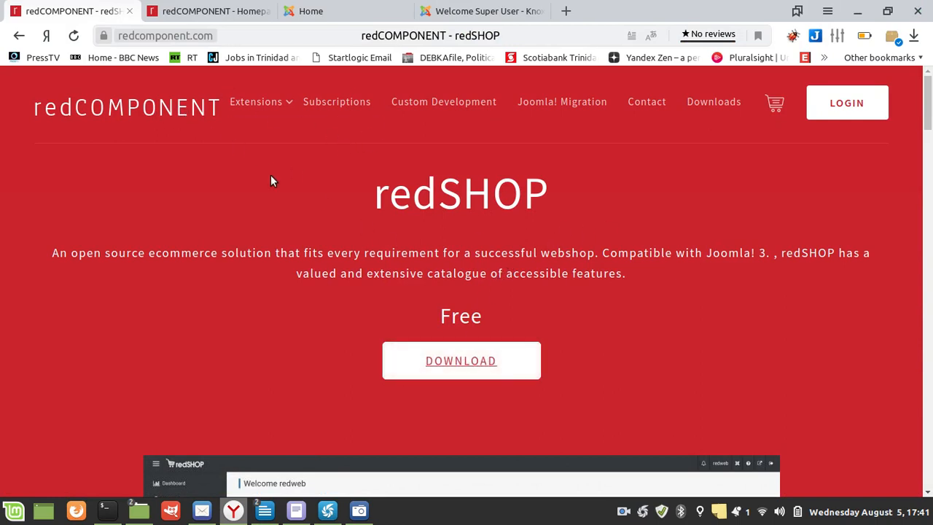
{"action": "left_click", "coordinate": [442, 362]}
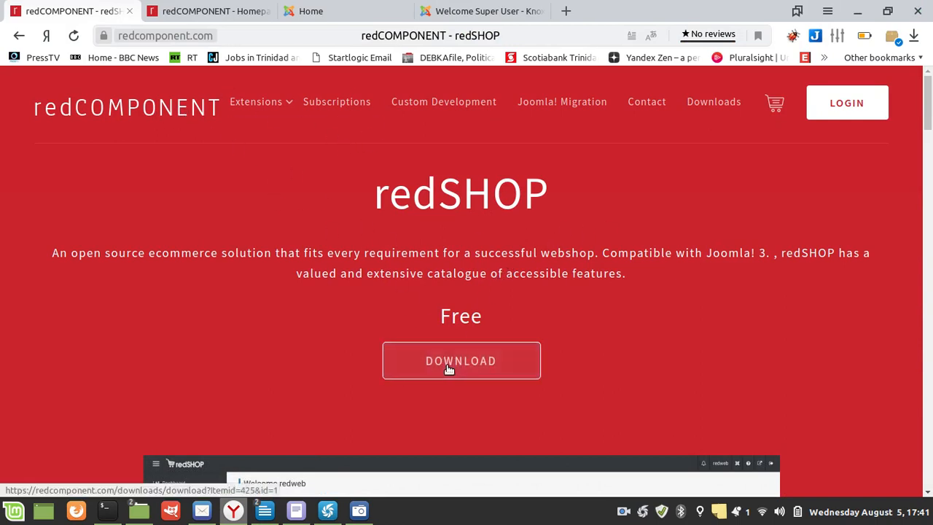
{"action": "left_click", "coordinate": [913, 35]}
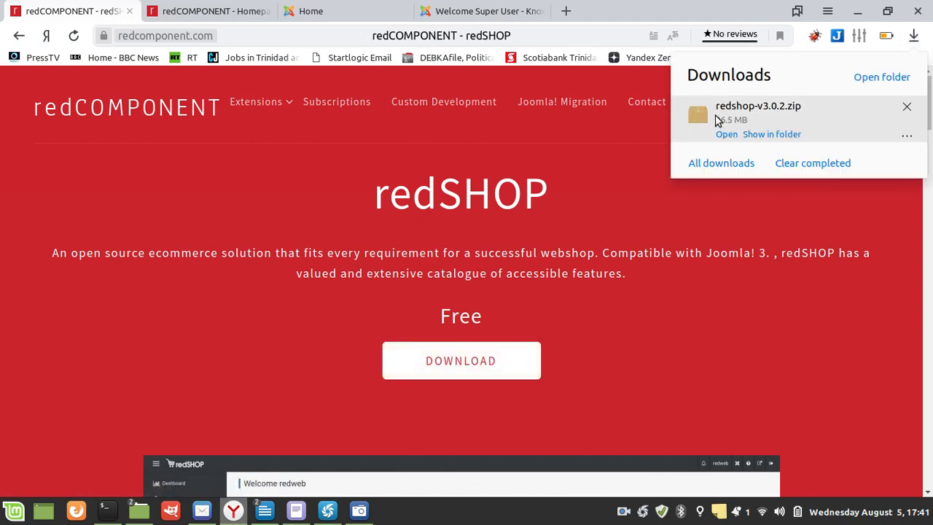
{"action": "left_click", "coordinate": [615, 199]}
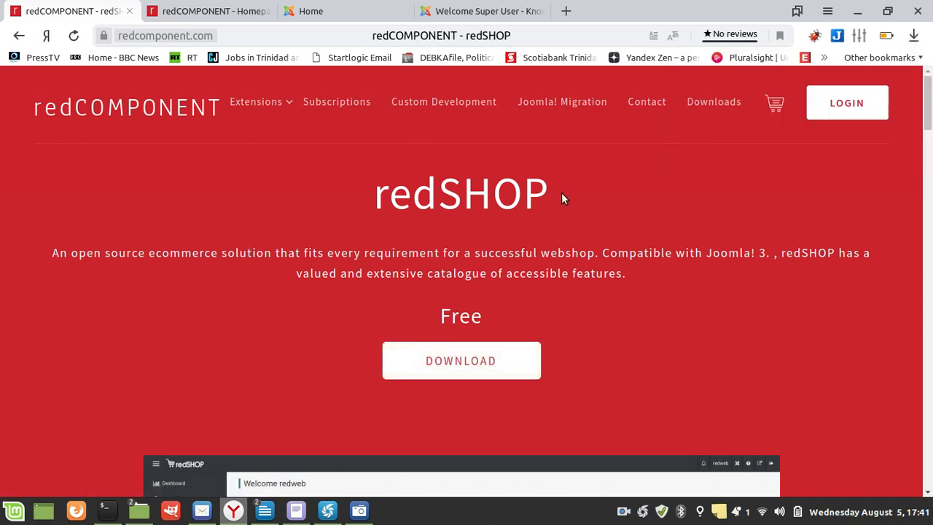
- Look over the redSHOP administration dashboard of the installed support version
{"action": "left_click", "coordinate": [477, 9]}
{"action": "scroll", "coordinate": [435, 308], "scroll_direction": "down", "scroll_amount": 3}
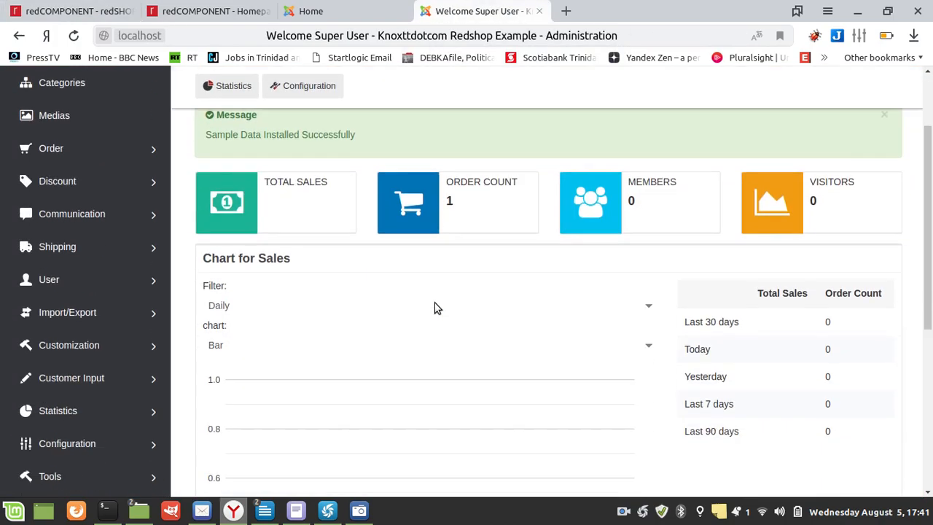
{"action": "scroll", "coordinate": [437, 306], "scroll_direction": "down", "scroll_amount": 4}
{"action": "scroll", "coordinate": [437, 307], "scroll_direction": "up", "scroll_amount": 5}
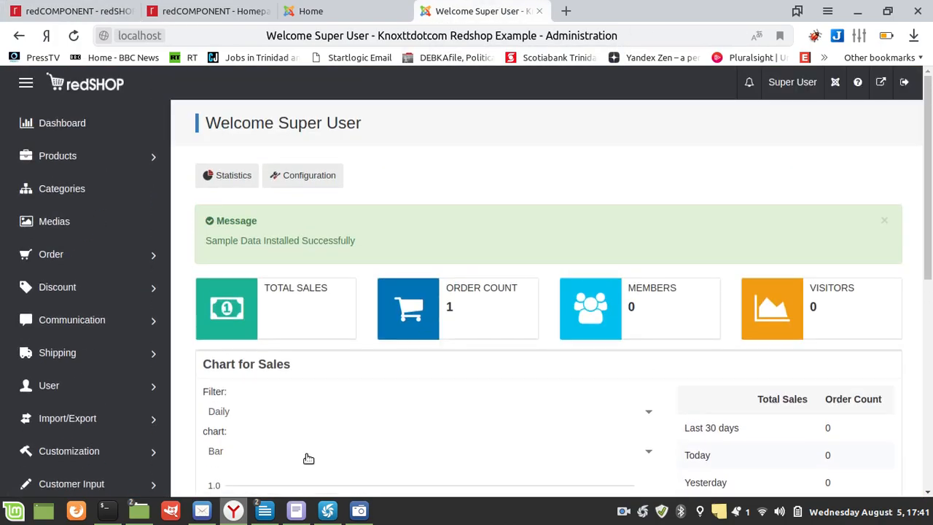
- Return to onlineVideo.docx_0.odt in LibreOffice Writer and show its title page
{"action": "mouse_move", "coordinate": [265, 510]}
{"action": "left_click", "coordinate": [327, 462]}
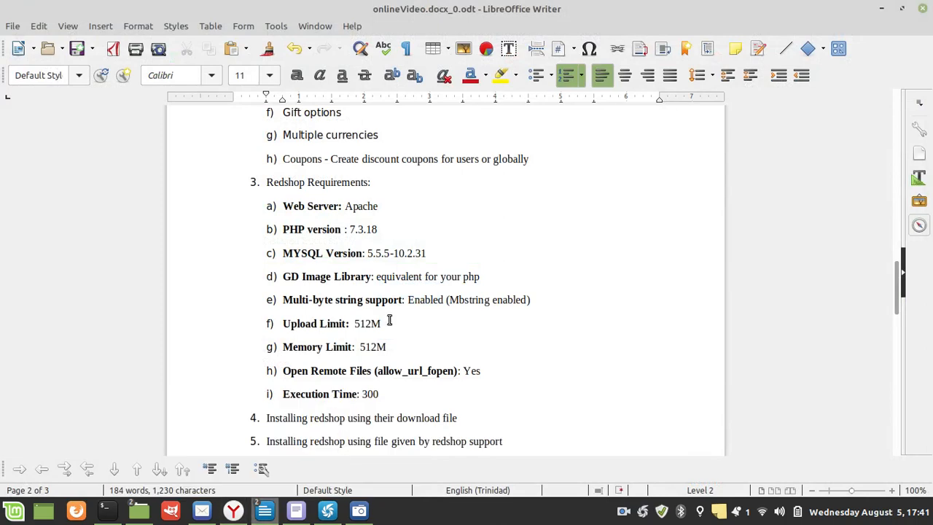
{"action": "scroll", "coordinate": [389, 321], "scroll_direction": "up", "scroll_amount": 20}
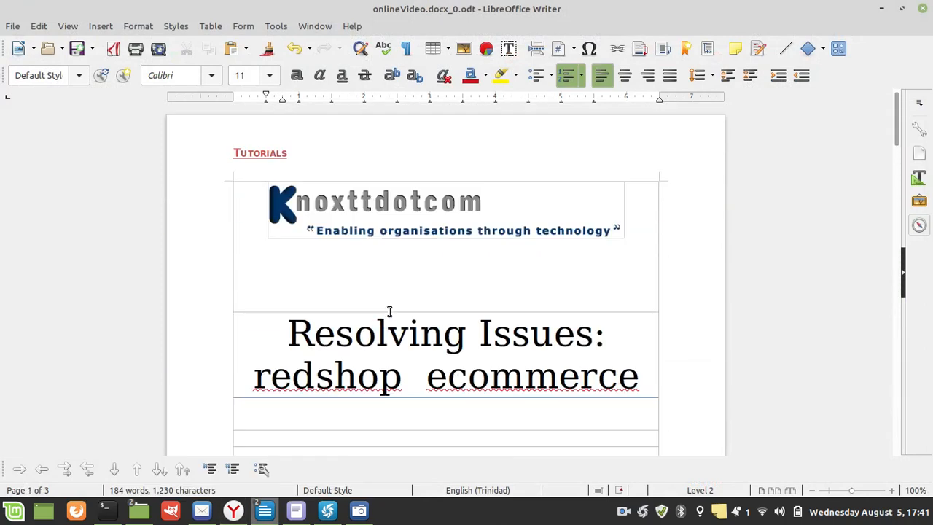